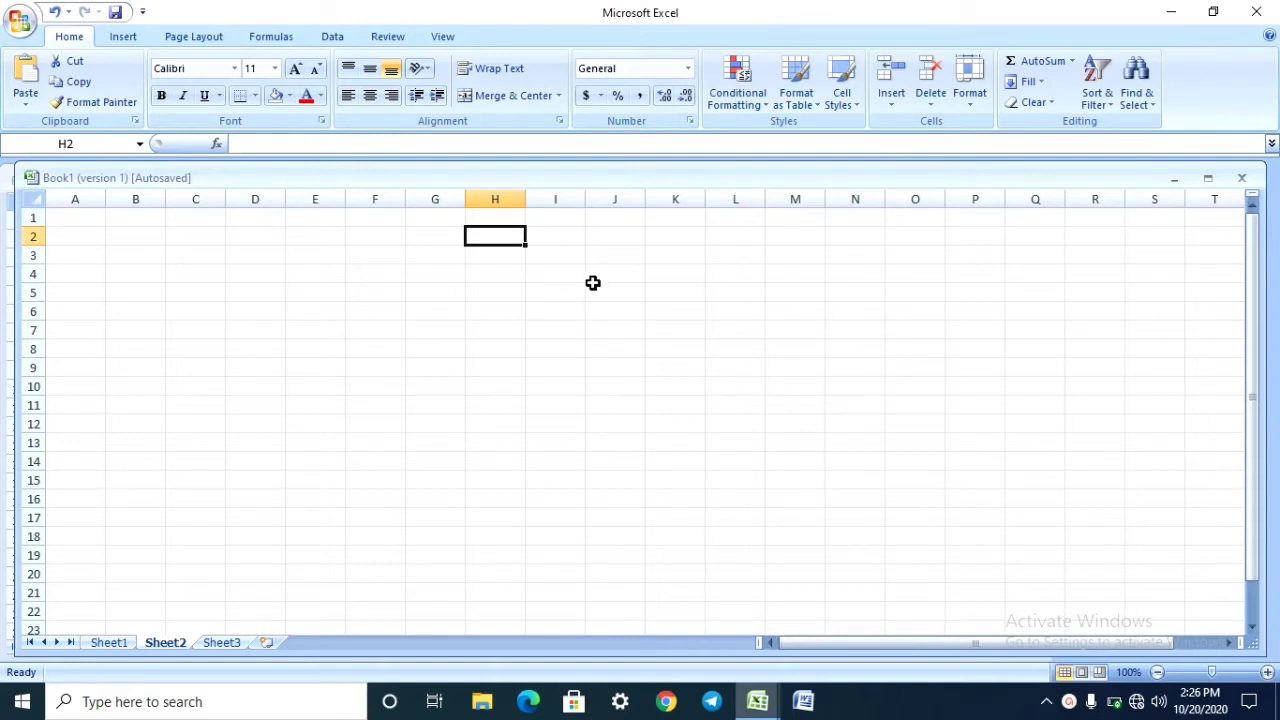
# Enter 'move' in H2, 'selection' in H3 and 'fill handle' in H4.
pyautogui.write('move')
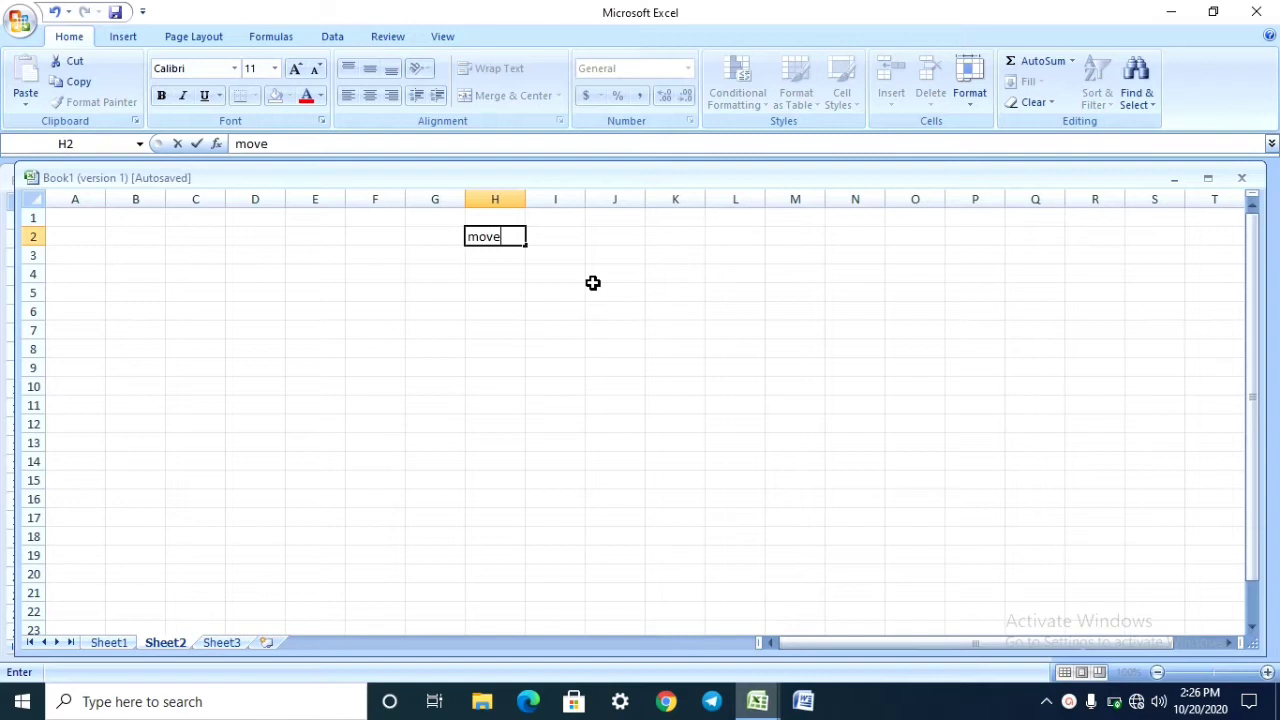
pyautogui.press('Return')
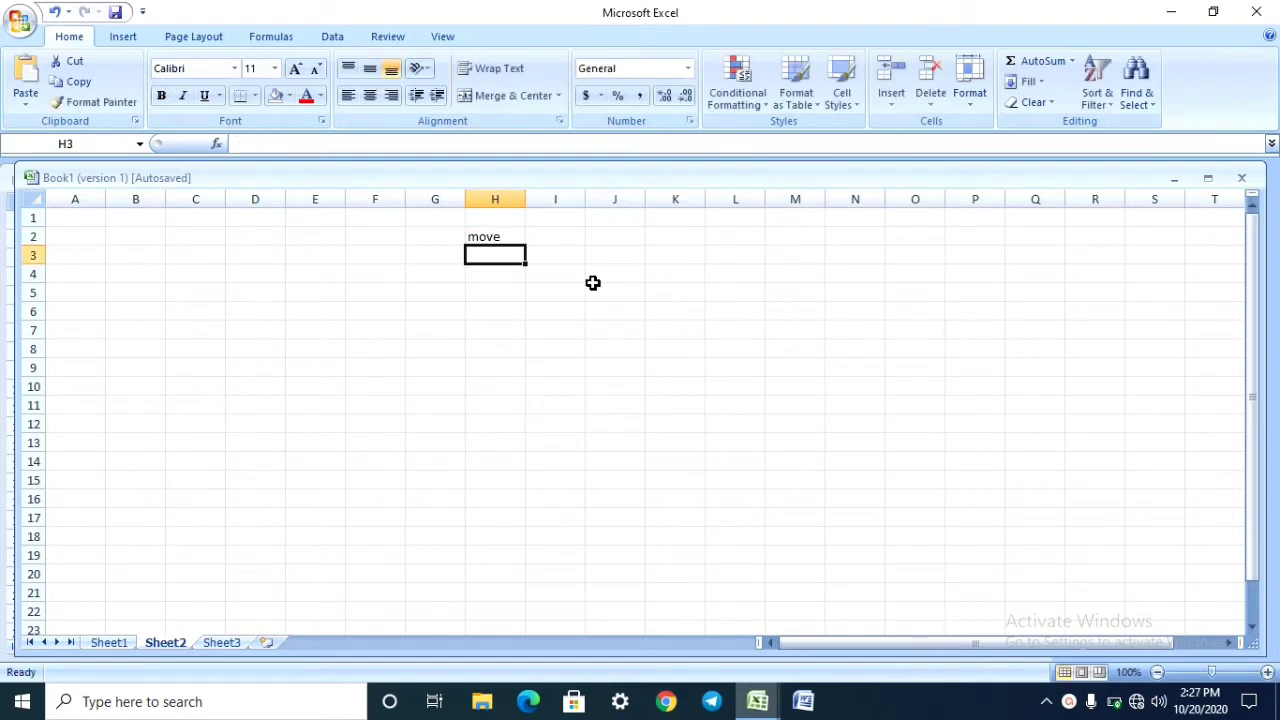
pyautogui.write('selection')
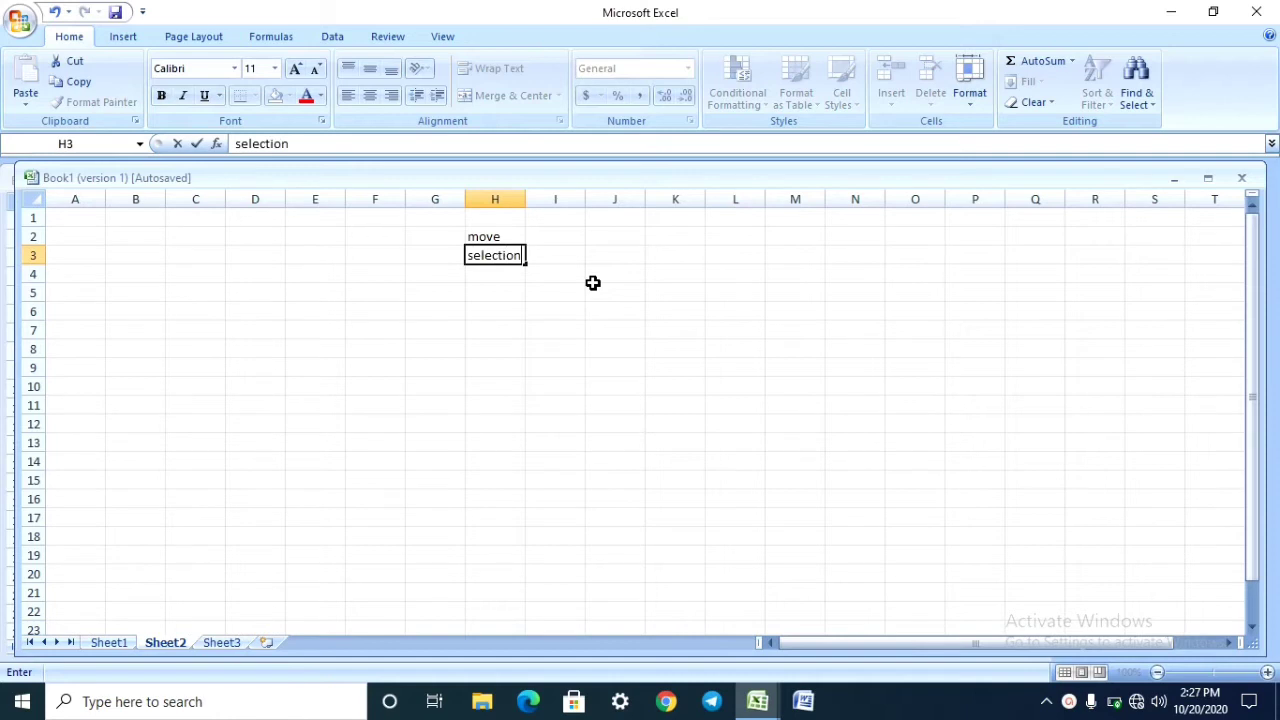
pyautogui.press('Return')
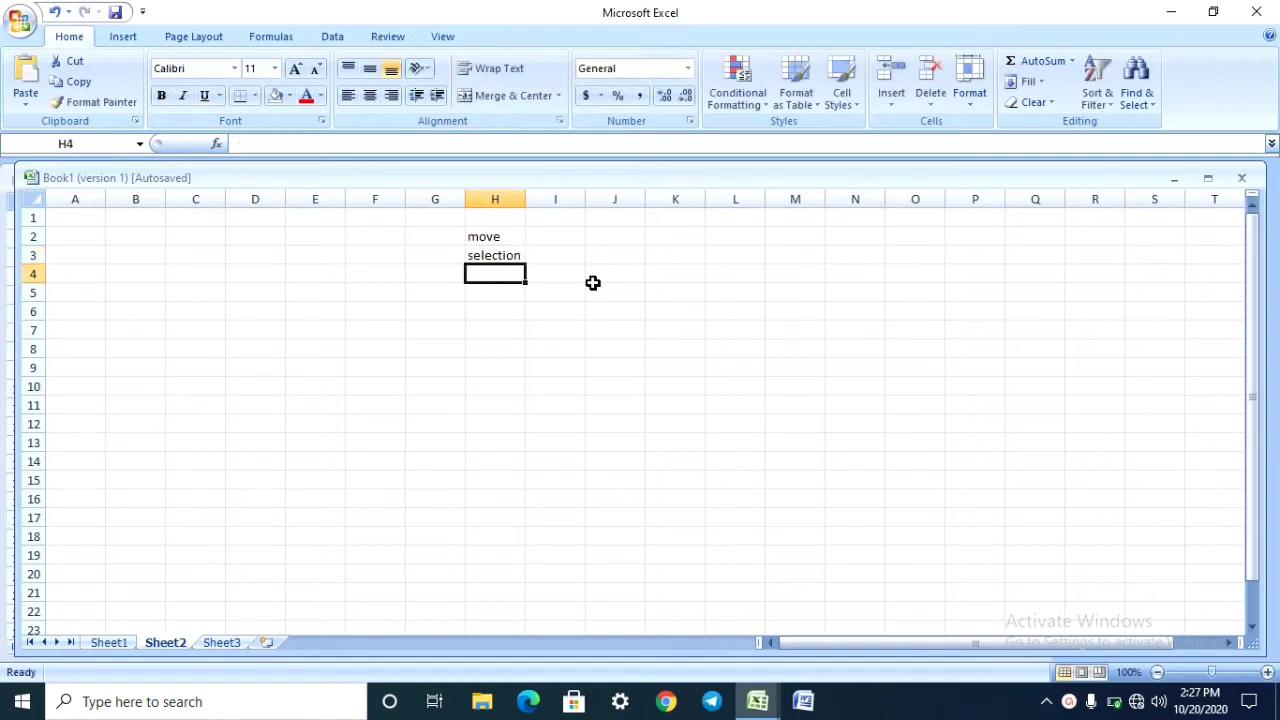
pyautogui.write('fill hand')
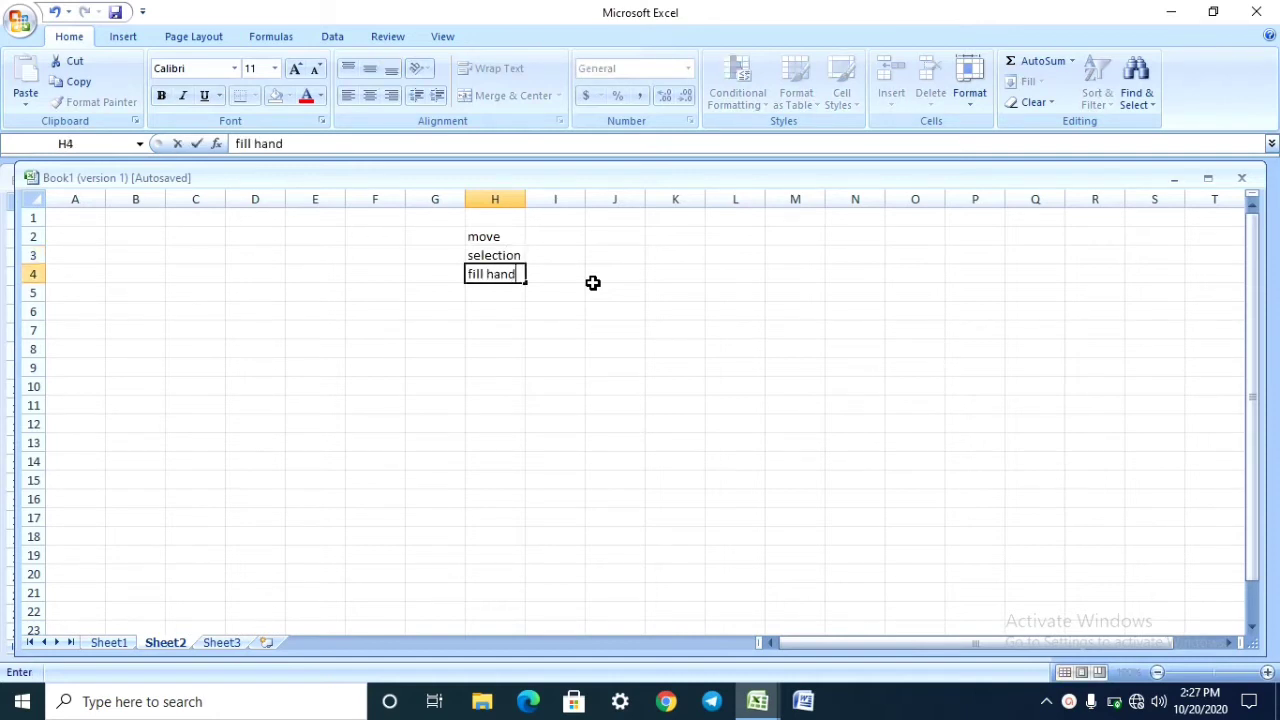
pyautogui.press('Return')
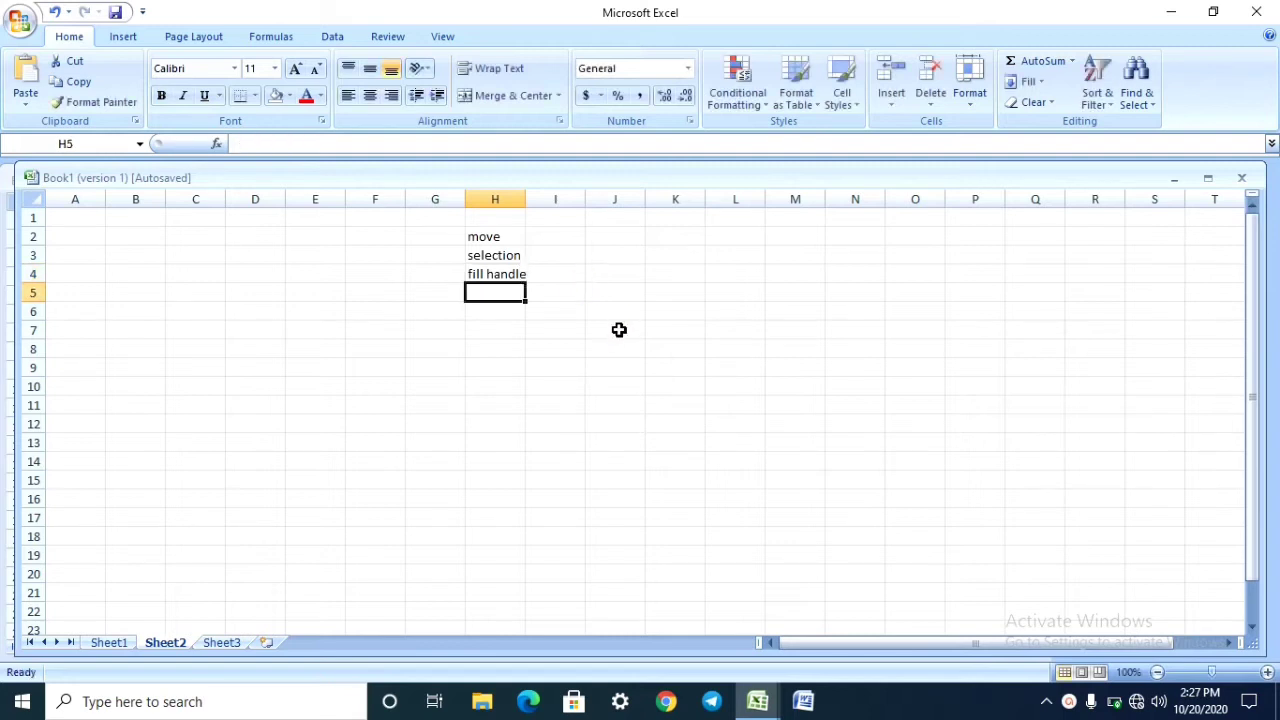
pyautogui.click(648, 351)
pyautogui.click(847, 300)
pyautogui.click(580, 460)
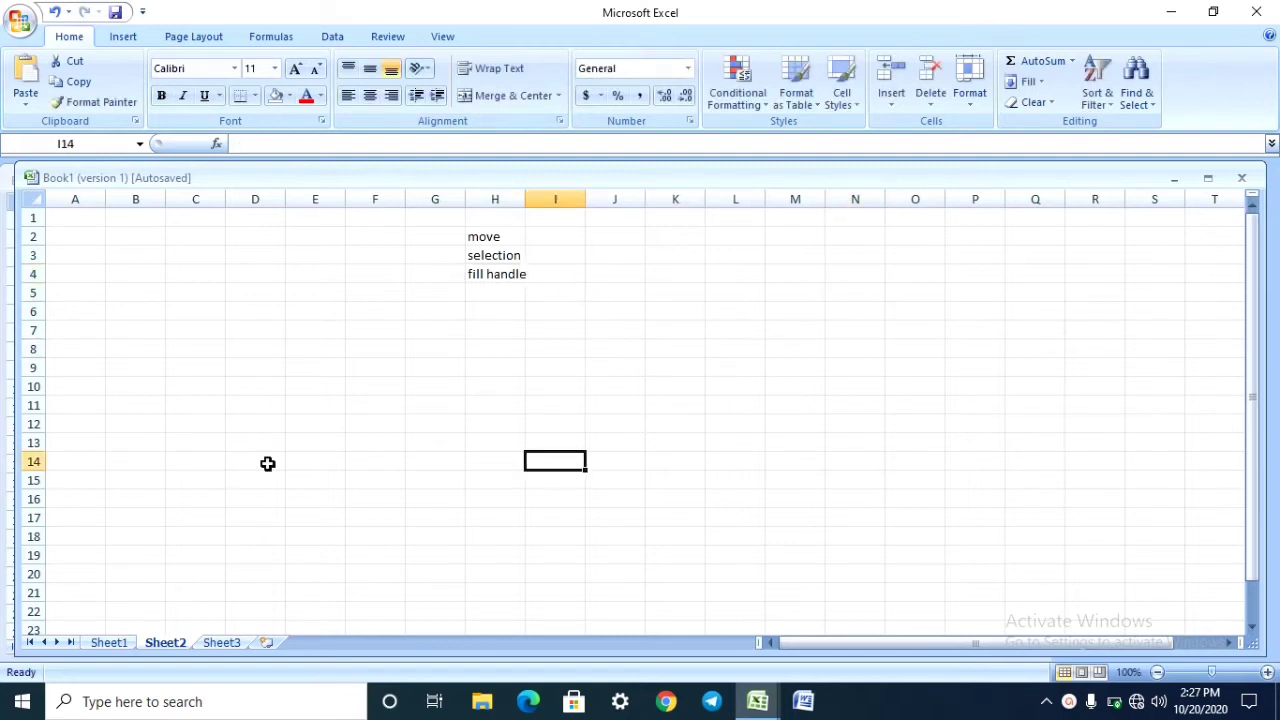
pyautogui.click(238, 398)
pyautogui.click(114, 287)
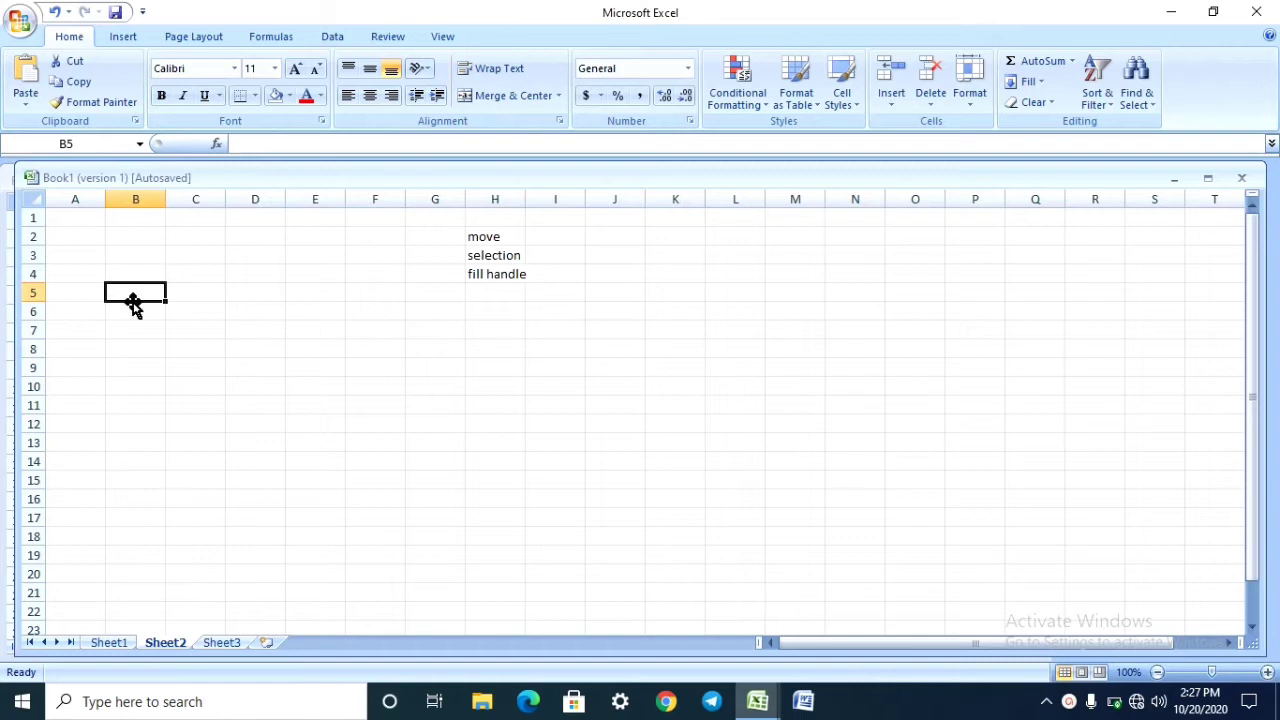
pyautogui.click(292, 267)
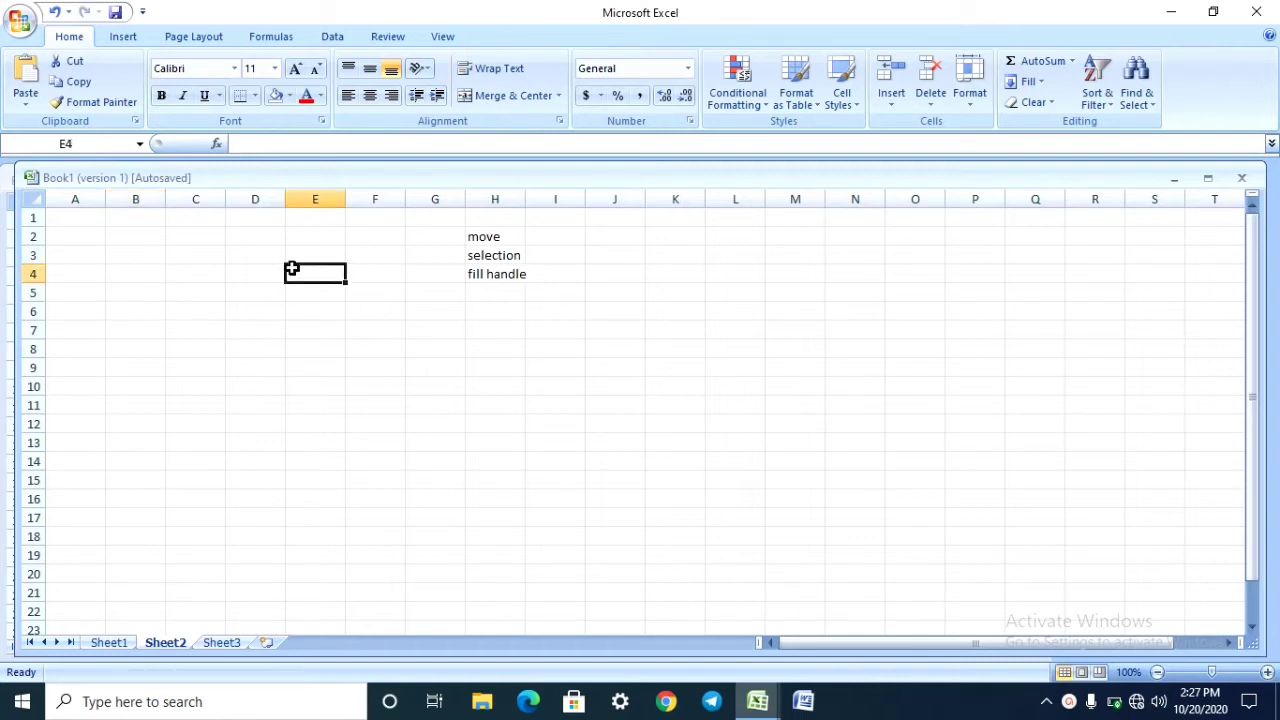
pyautogui.click(440, 383)
pyautogui.click(326, 417)
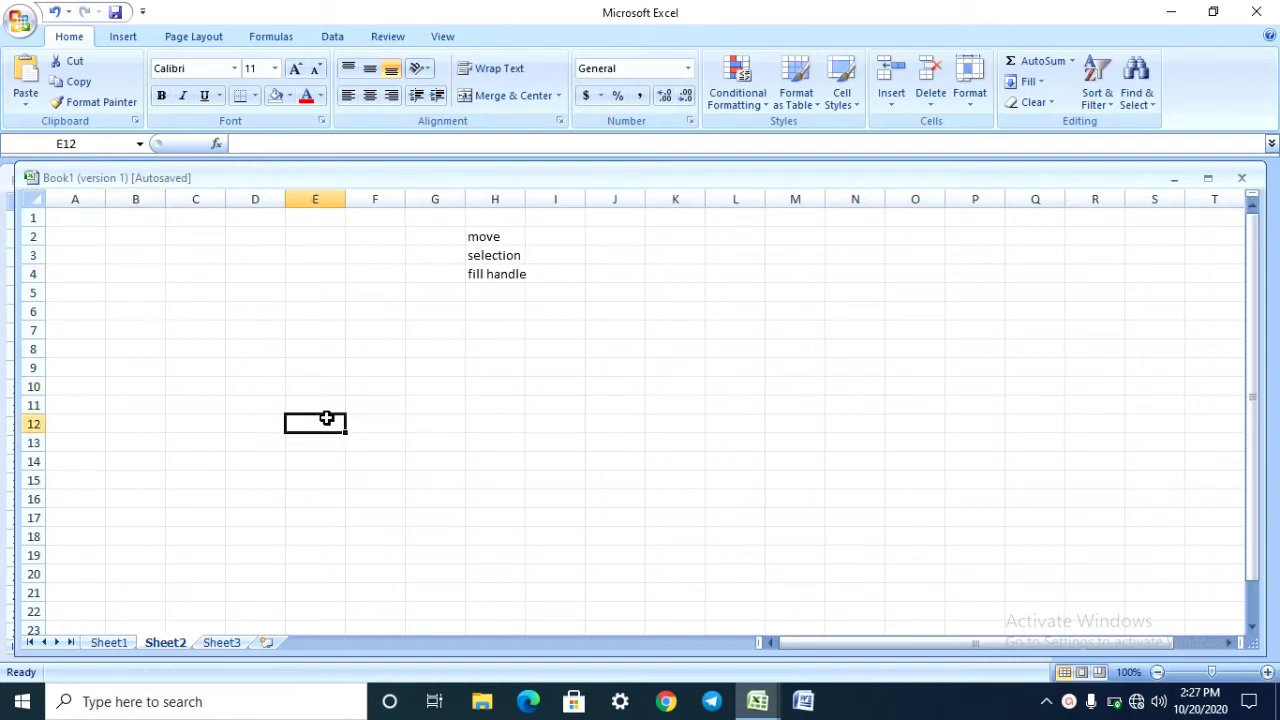
pyautogui.click(191, 287)
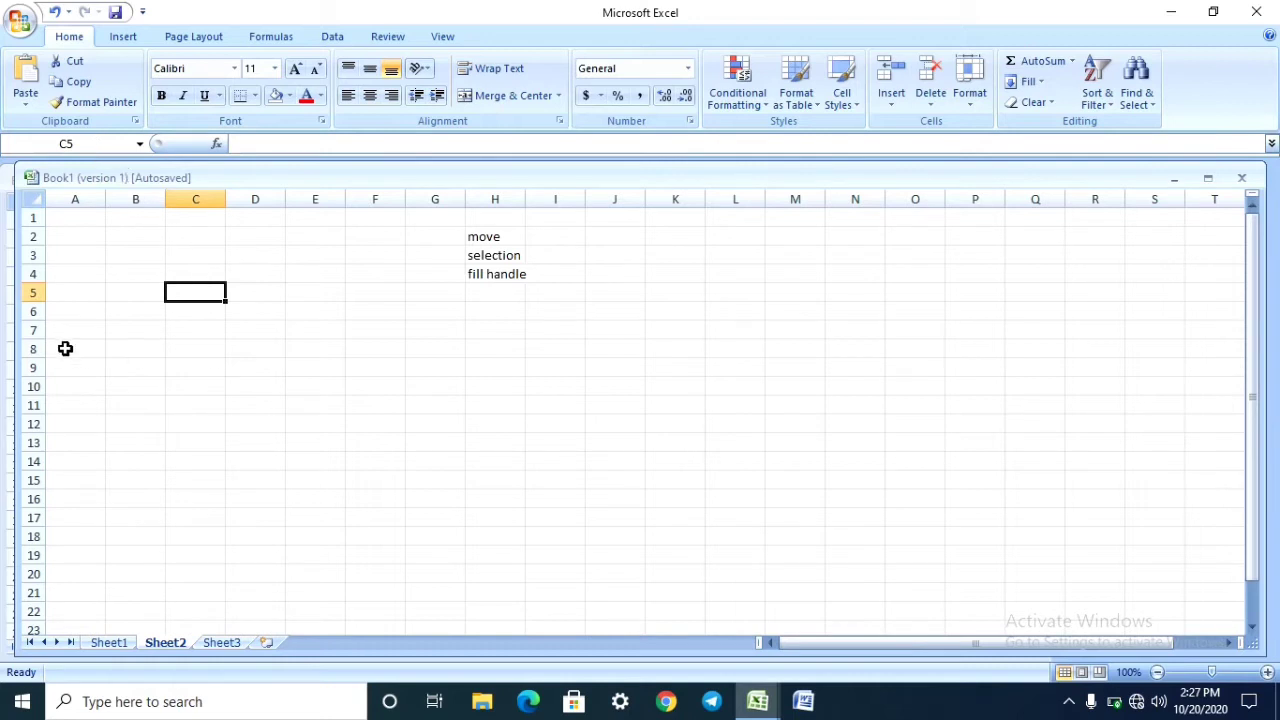
pyautogui.click(512, 235)
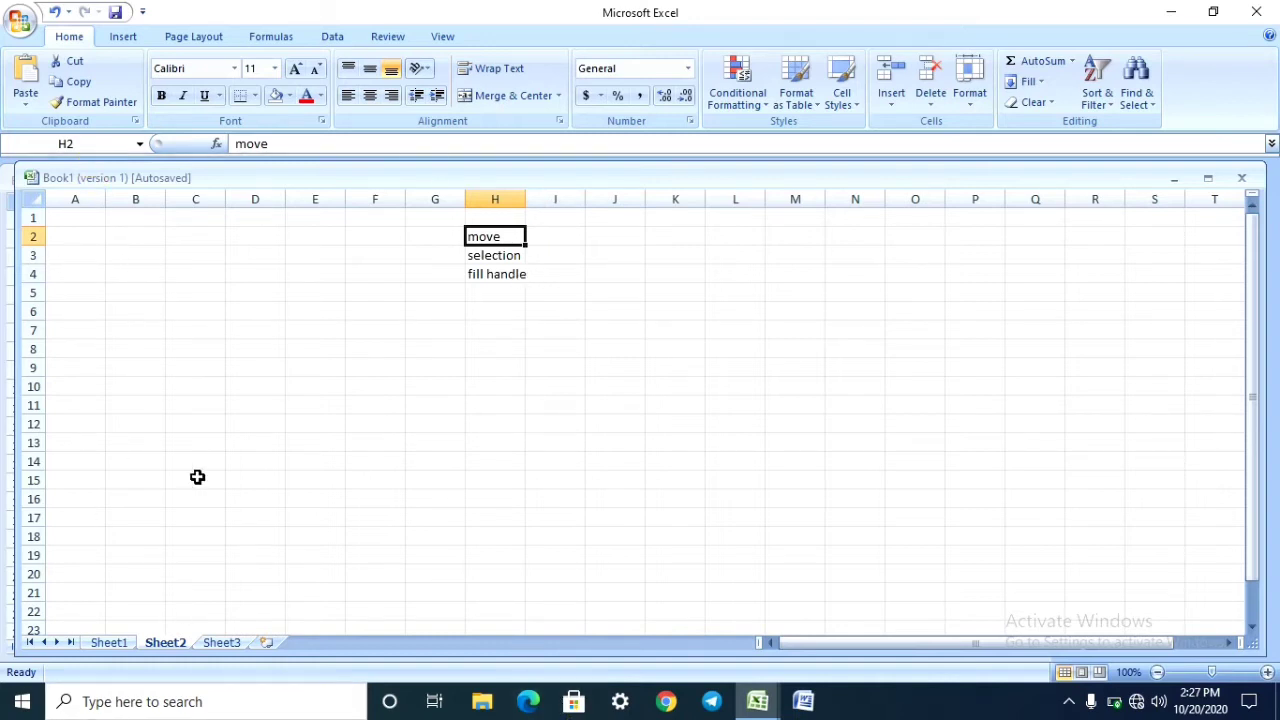
pyautogui.click(604, 358)
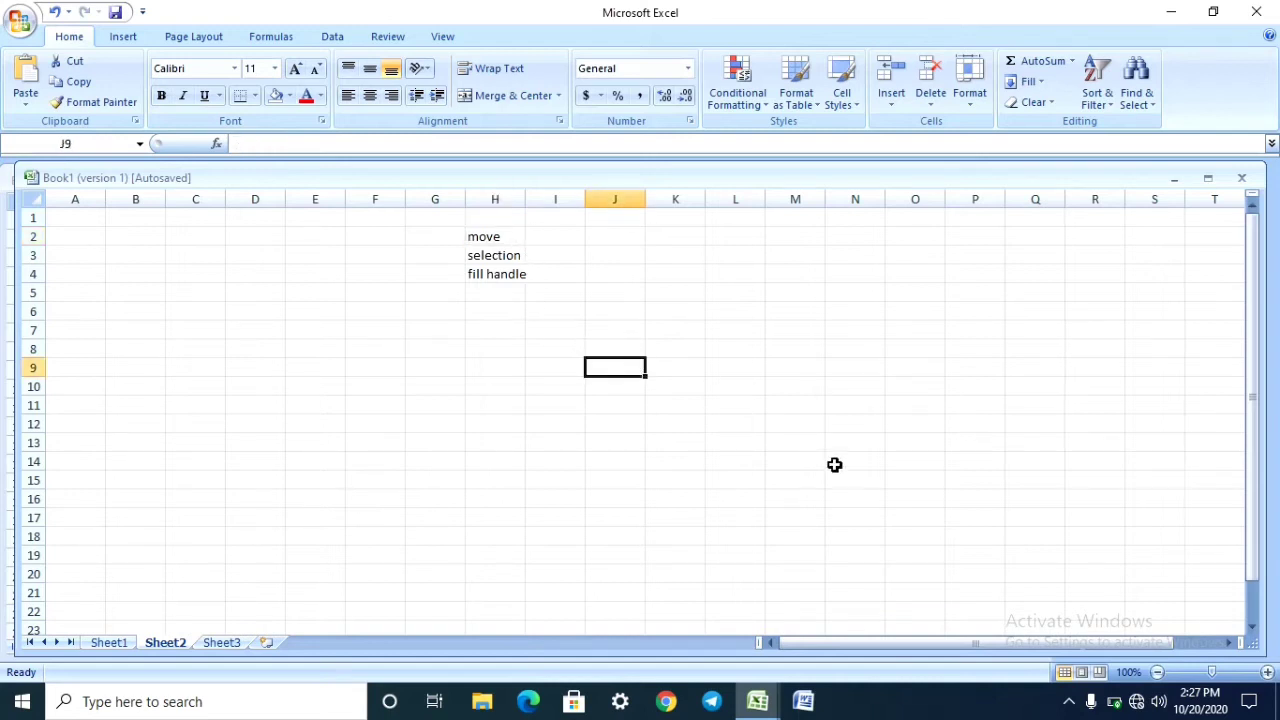
pyautogui.click(449, 425)
pyautogui.click(256, 307)
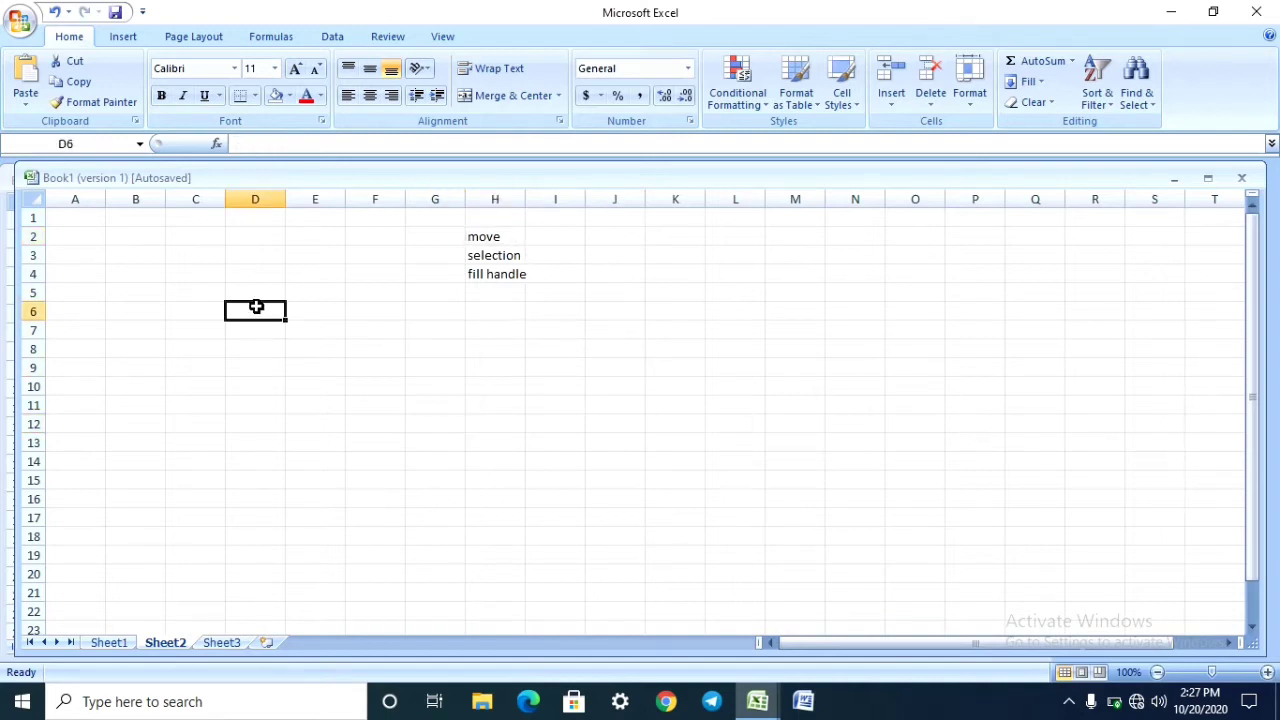
pyautogui.click(804, 310)
pyautogui.click(675, 265)
pyautogui.click(482, 371)
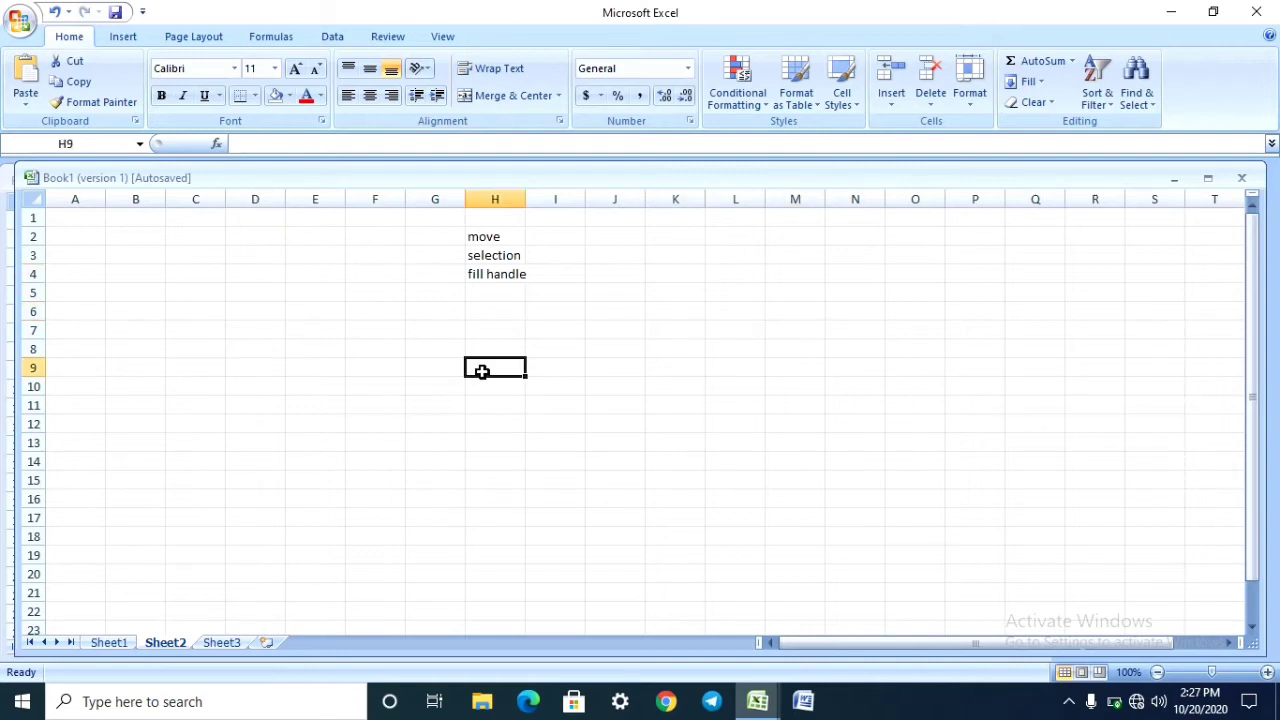
pyautogui.click(248, 307)
pyautogui.click(190, 250)
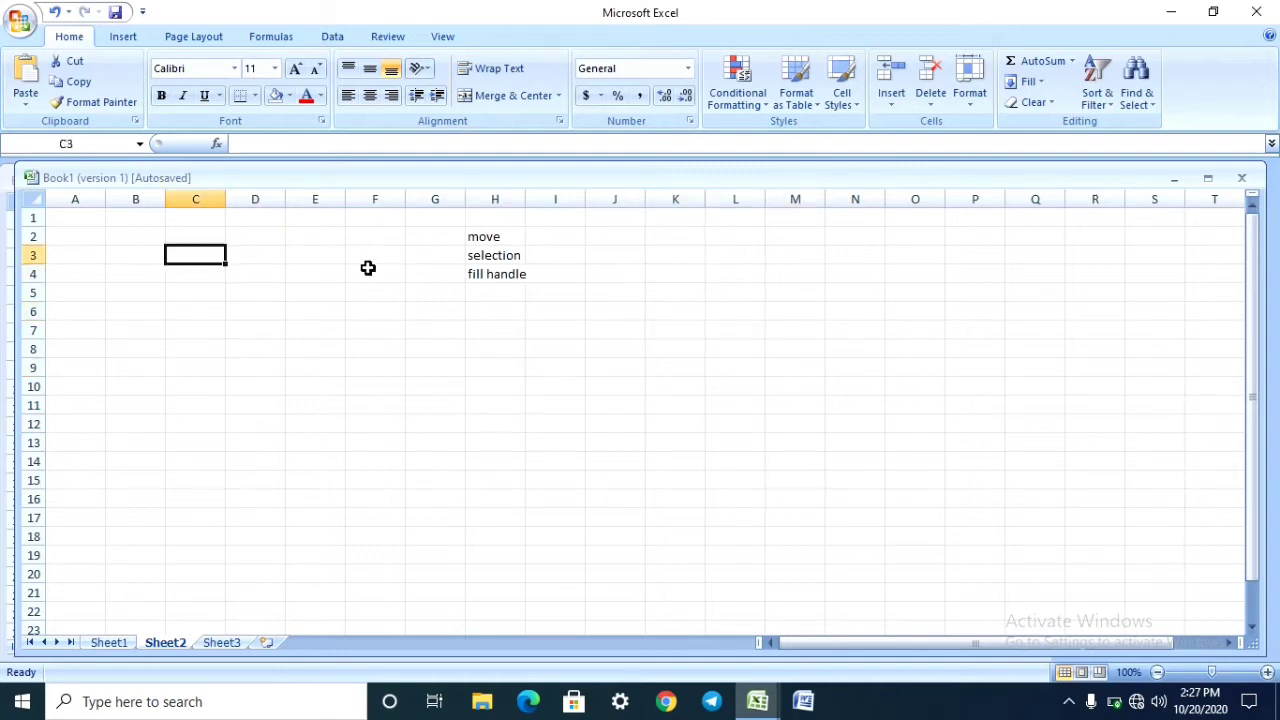
pyautogui.click(410, 256)
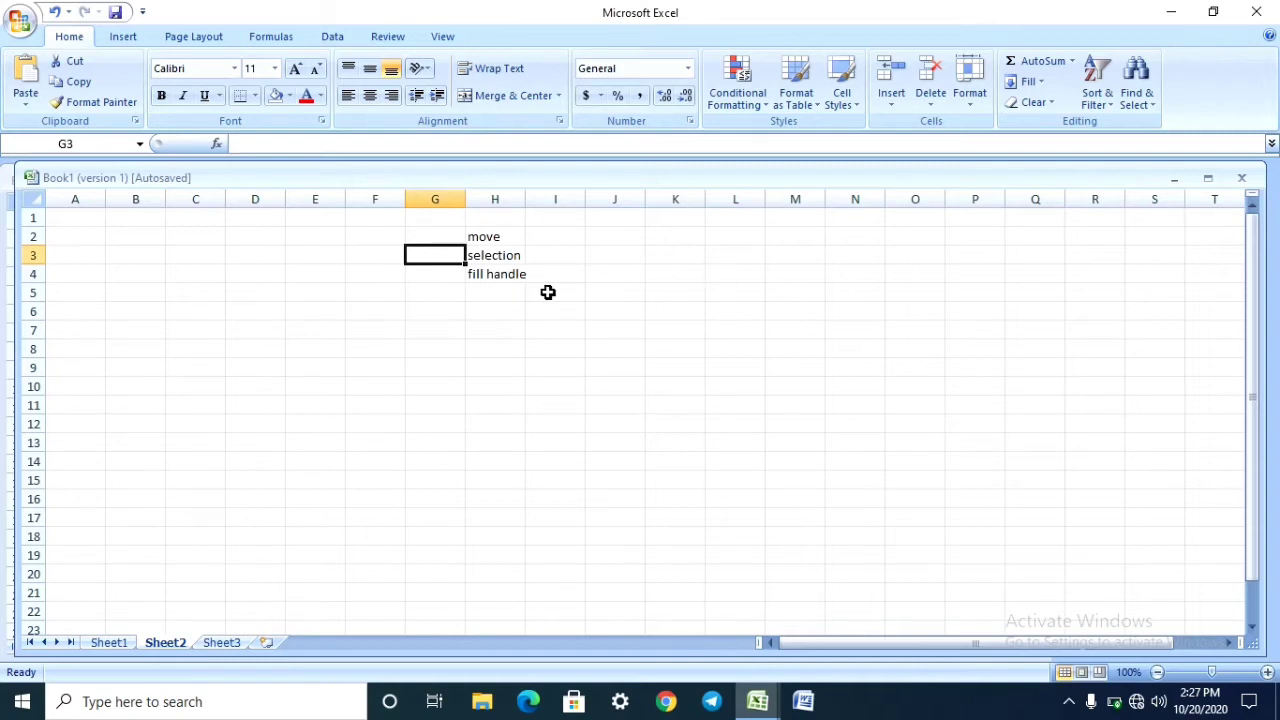
pyautogui.click(686, 271)
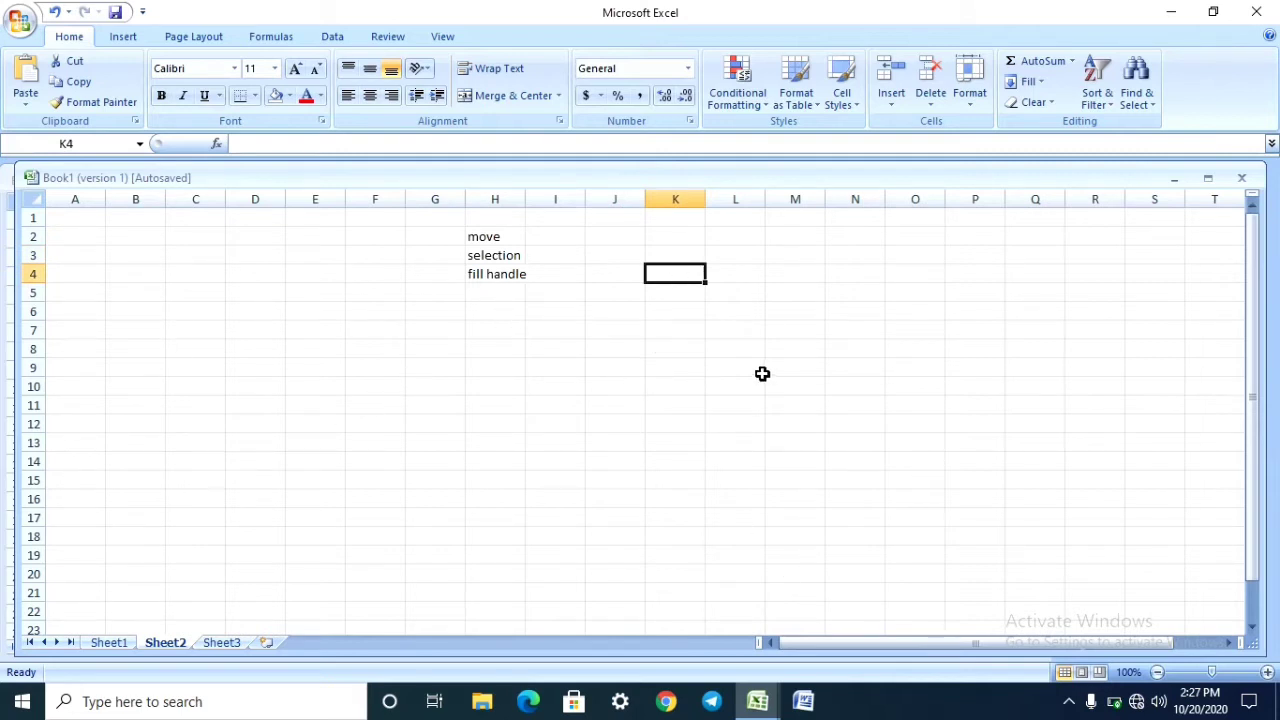
pyautogui.click(296, 258)
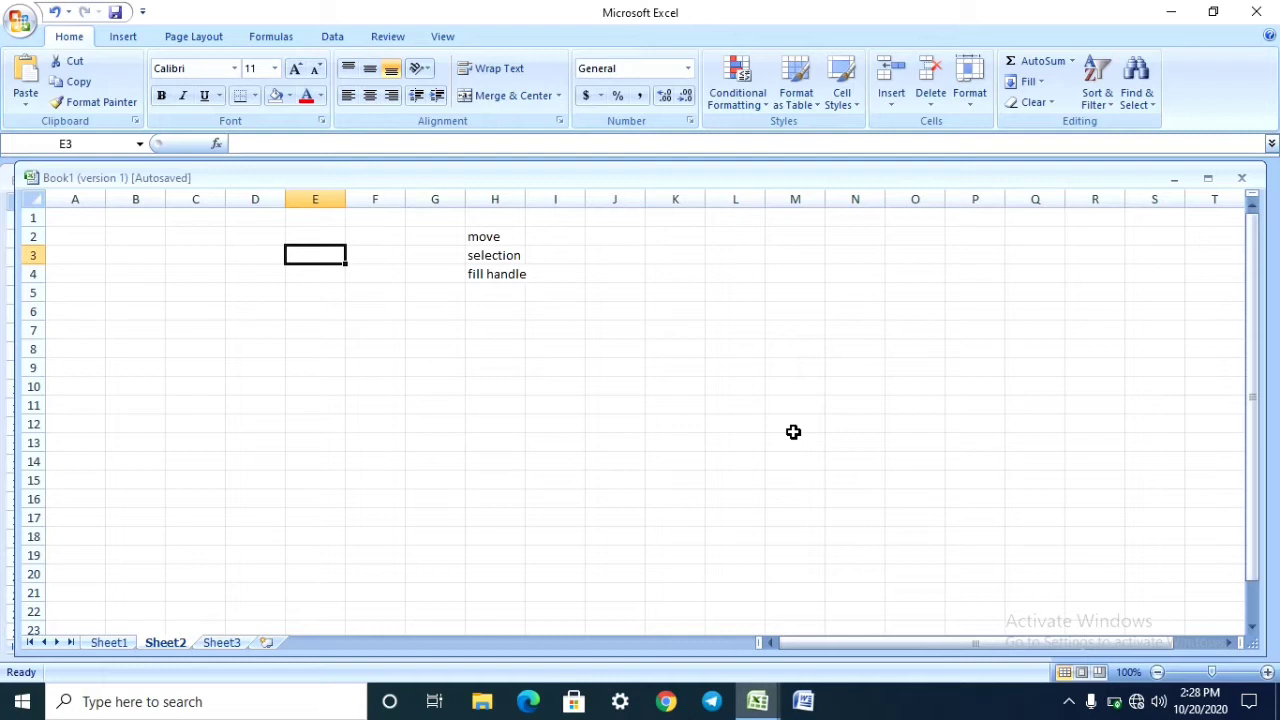
pyautogui.press('Right')
pyautogui.press('Right')
pyautogui.press('Right')
pyautogui.press('Right')
pyautogui.press('Right')
pyautogui.press('Right')
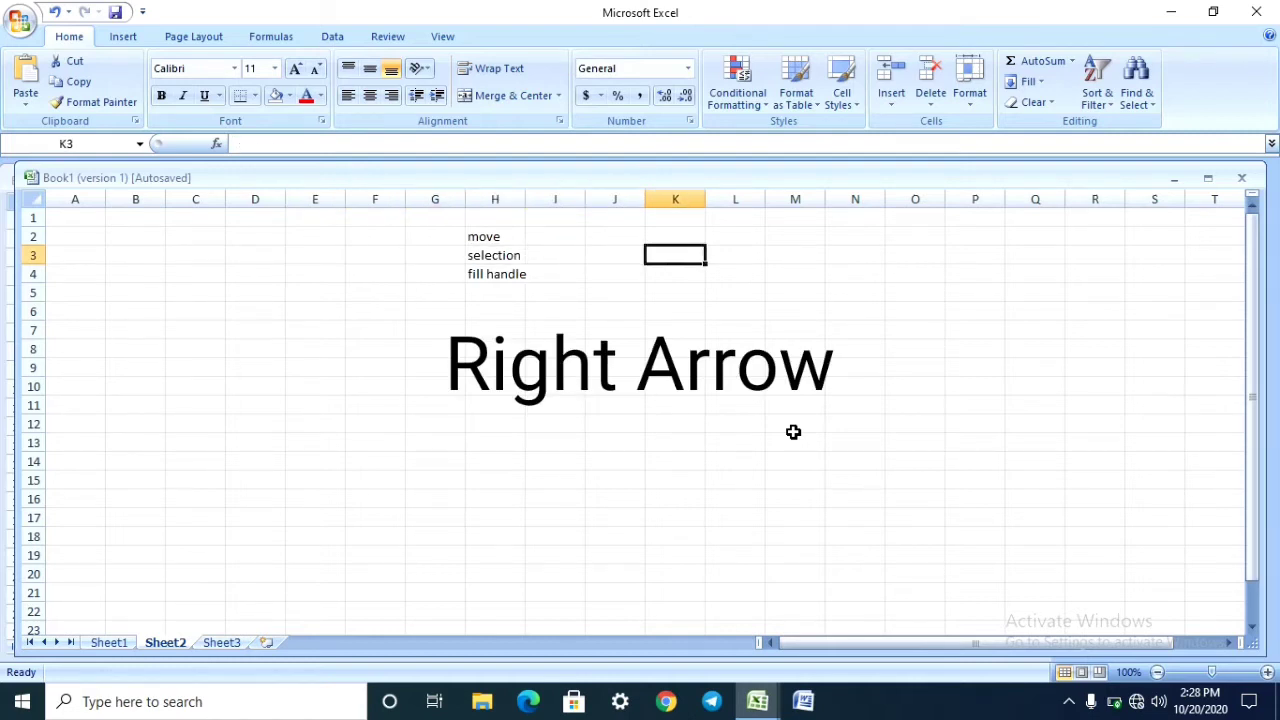
pyautogui.press('Left')
pyautogui.press('Left')
pyautogui.press('Left')
pyautogui.press('Left')
pyautogui.press('Left')
pyautogui.press('Left')
pyautogui.press('Left')
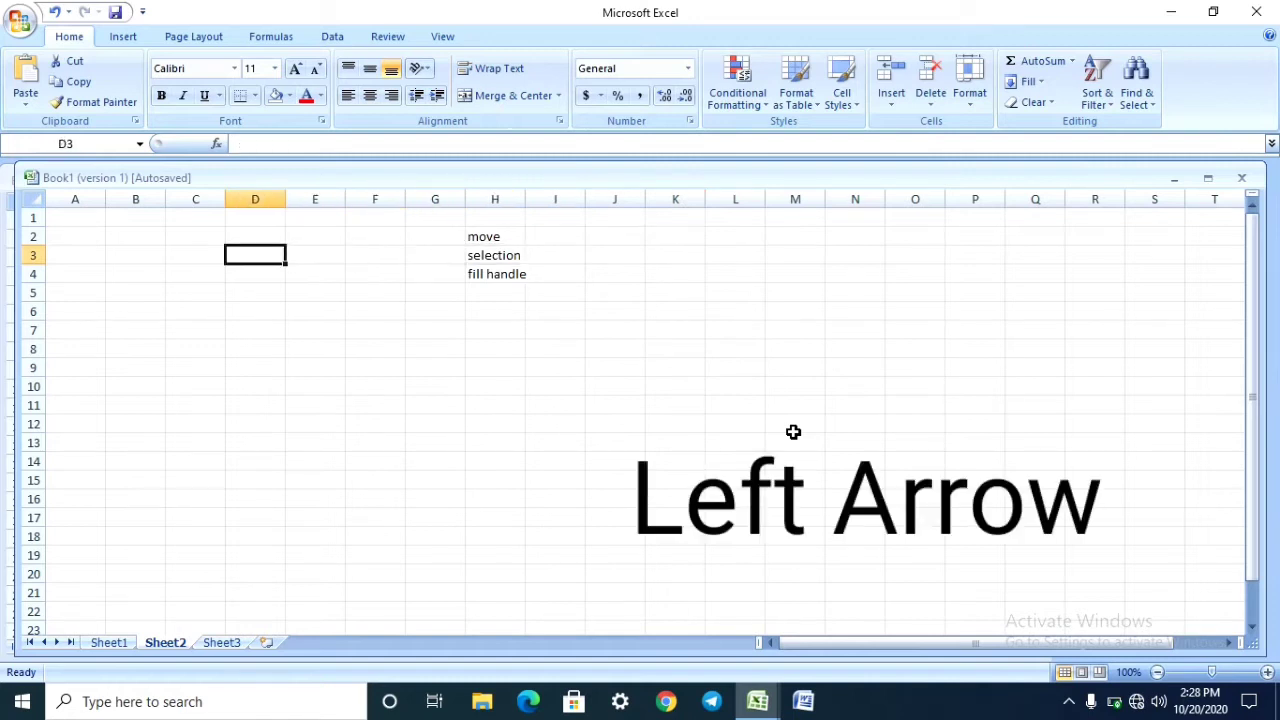
pyautogui.press('Left')
pyautogui.press('Down')
pyautogui.press('Down')
pyautogui.press('Down')
pyautogui.press('Down')
pyautogui.press('Down')
pyautogui.press('Down')
pyautogui.press('Down')
pyautogui.press('Down')
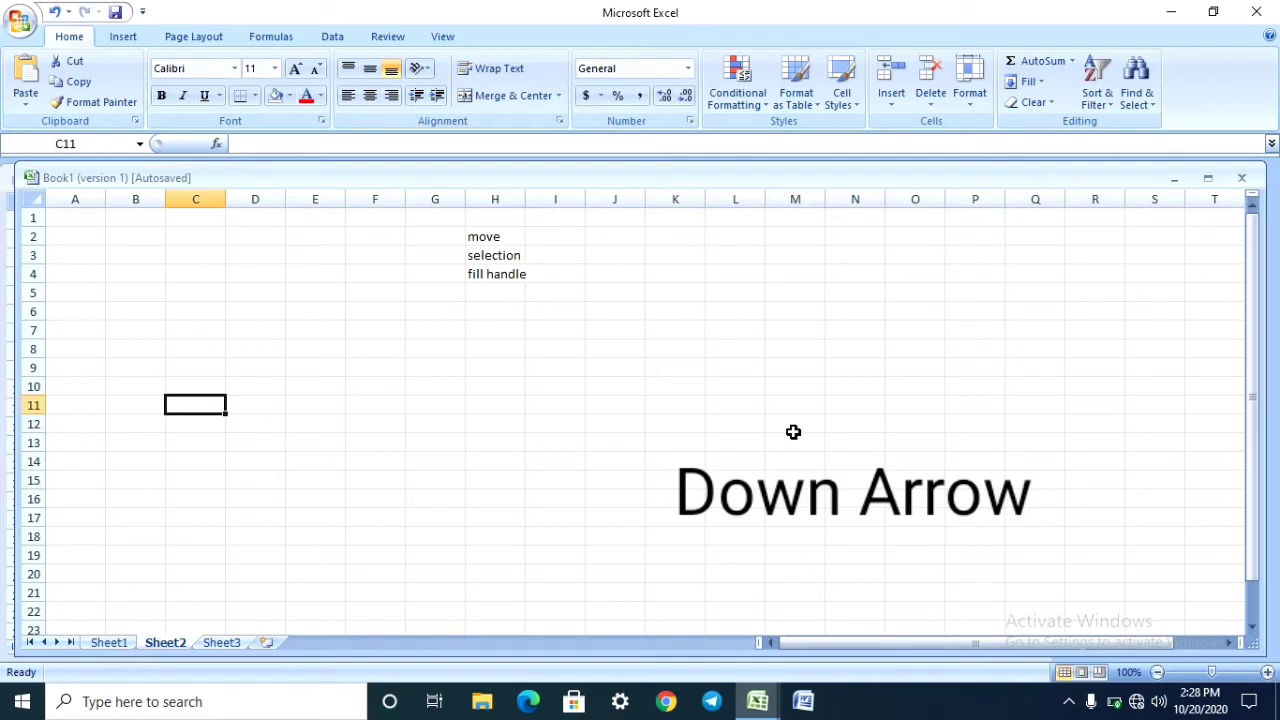
pyautogui.press('Up')
pyautogui.press('Up')
pyautogui.press('Up')
pyautogui.press('Up')
pyautogui.press('Up')
pyautogui.press('Up')
pyautogui.press('Up')
pyautogui.press('Up')
pyautogui.press('Up')
pyautogui.press('Down')
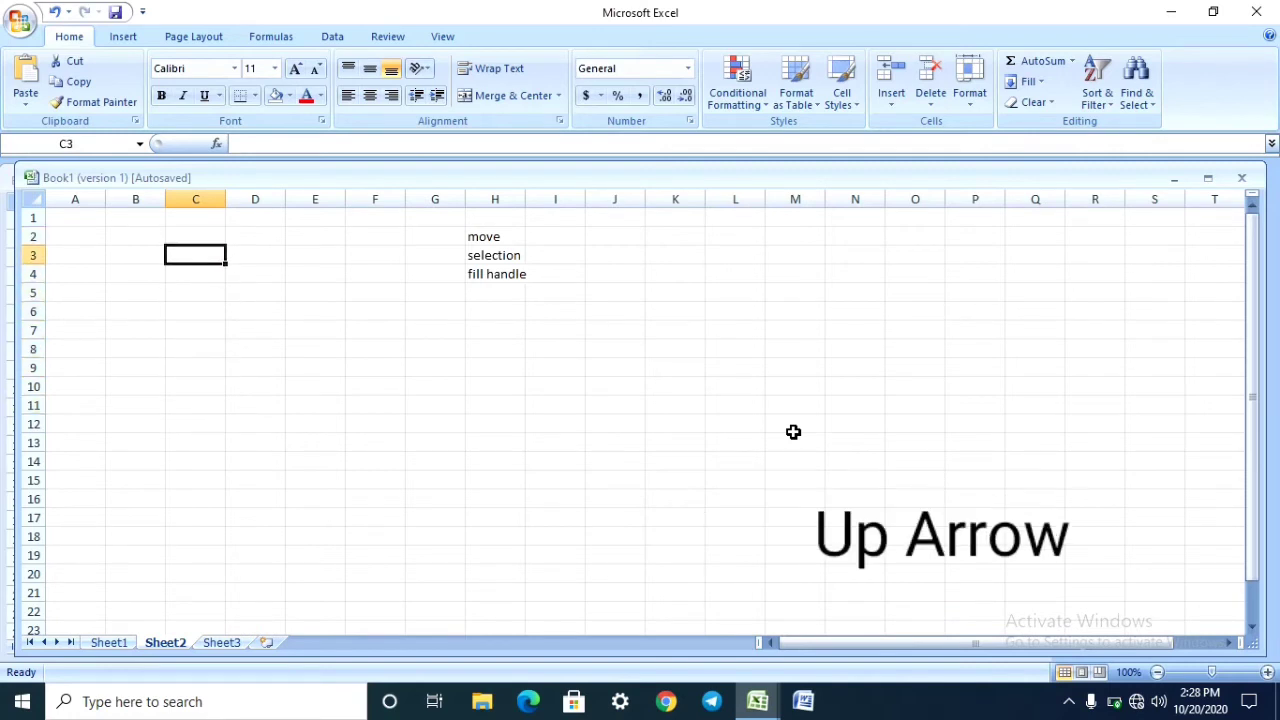
pyautogui.press('Up')
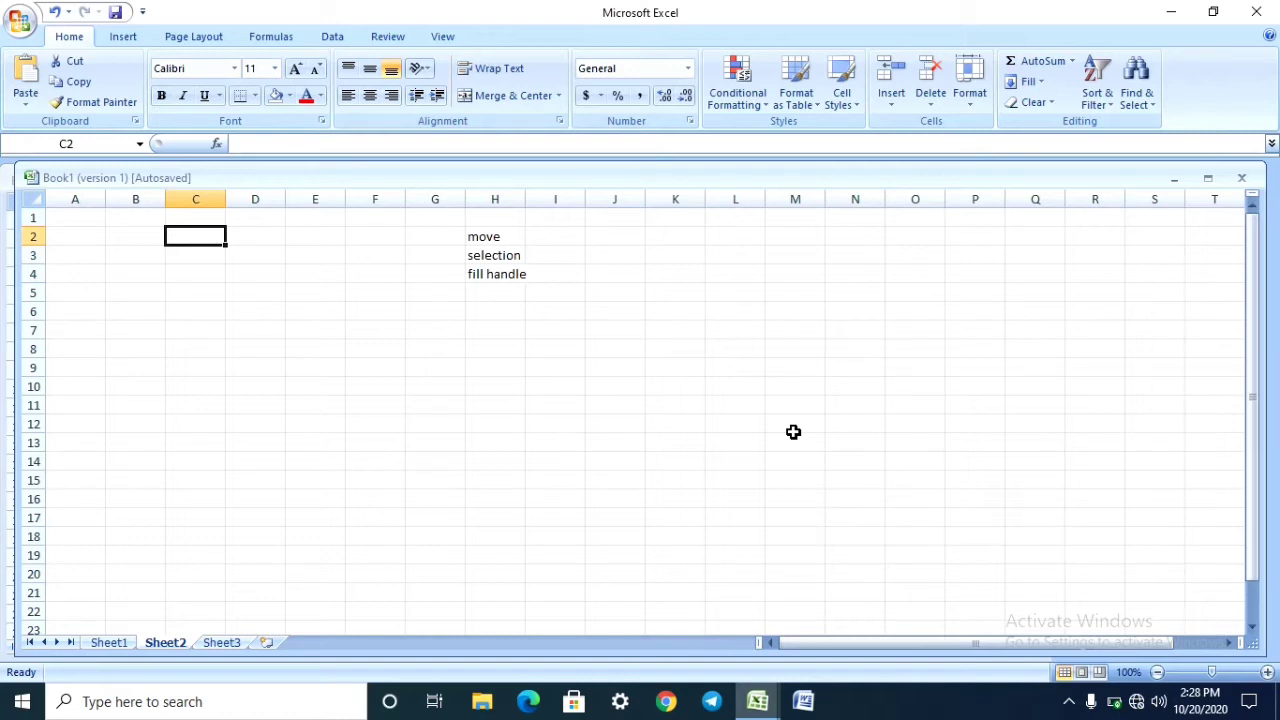
pyautogui.press('Tab')
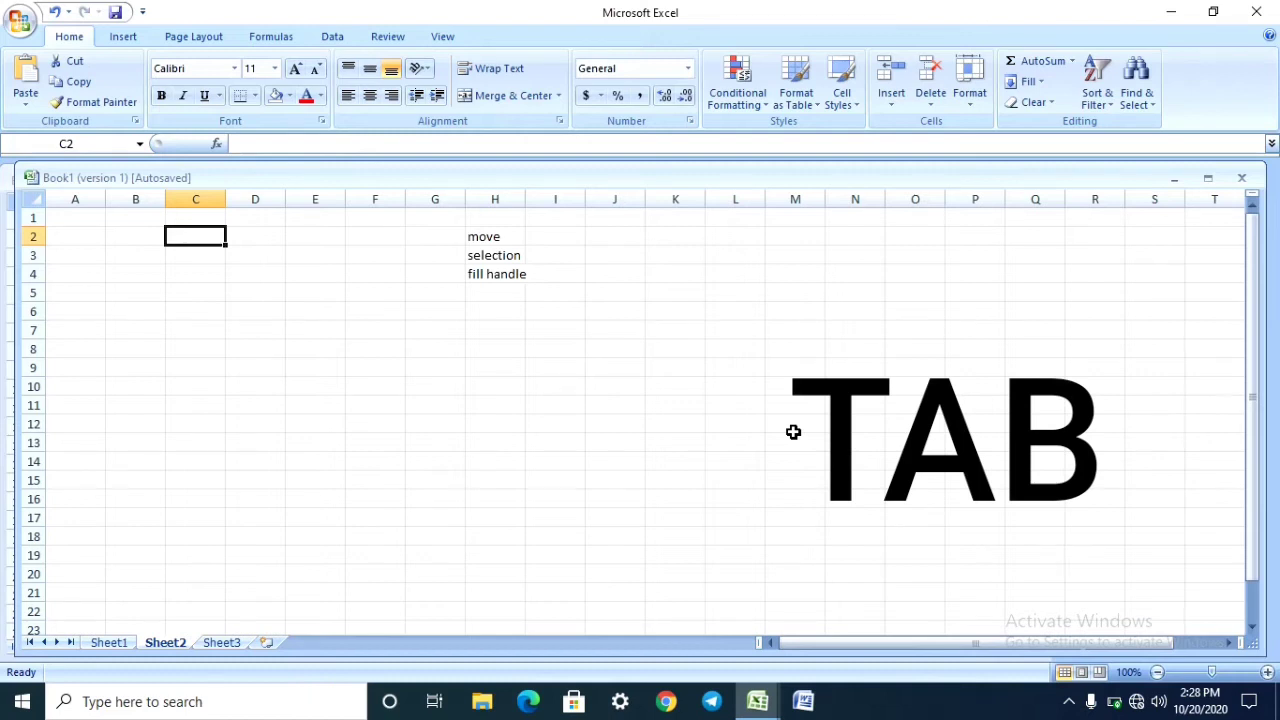
pyautogui.press('Tab')
pyautogui.press('Tab')
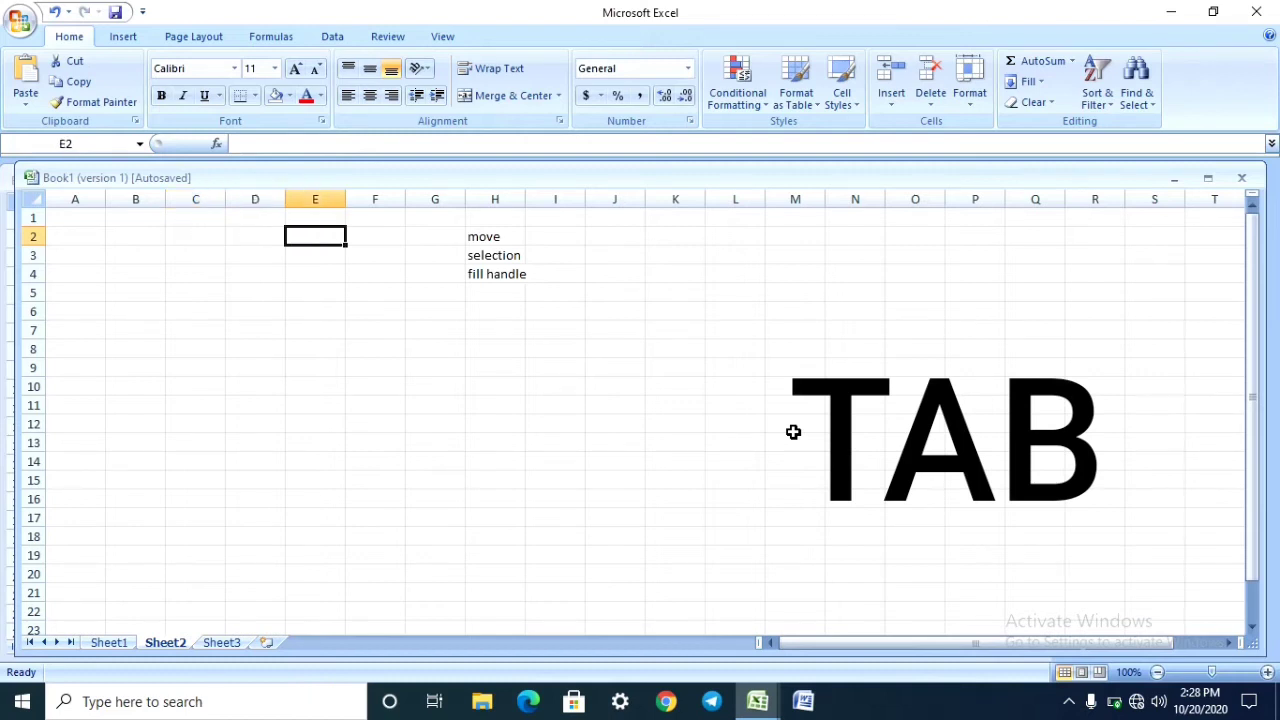
pyautogui.press('Tab')
pyautogui.press('Tab')
pyautogui.press('Tab')
pyautogui.press('Tab')
pyautogui.press('Tab')
pyautogui.press('Tab')
pyautogui.press('Tab')
pyautogui.press('Tab')
pyautogui.press('Tab')
pyautogui.press('Tab')
pyautogui.press('Tab')
pyautogui.press('Tab')
pyautogui.press('Tab')
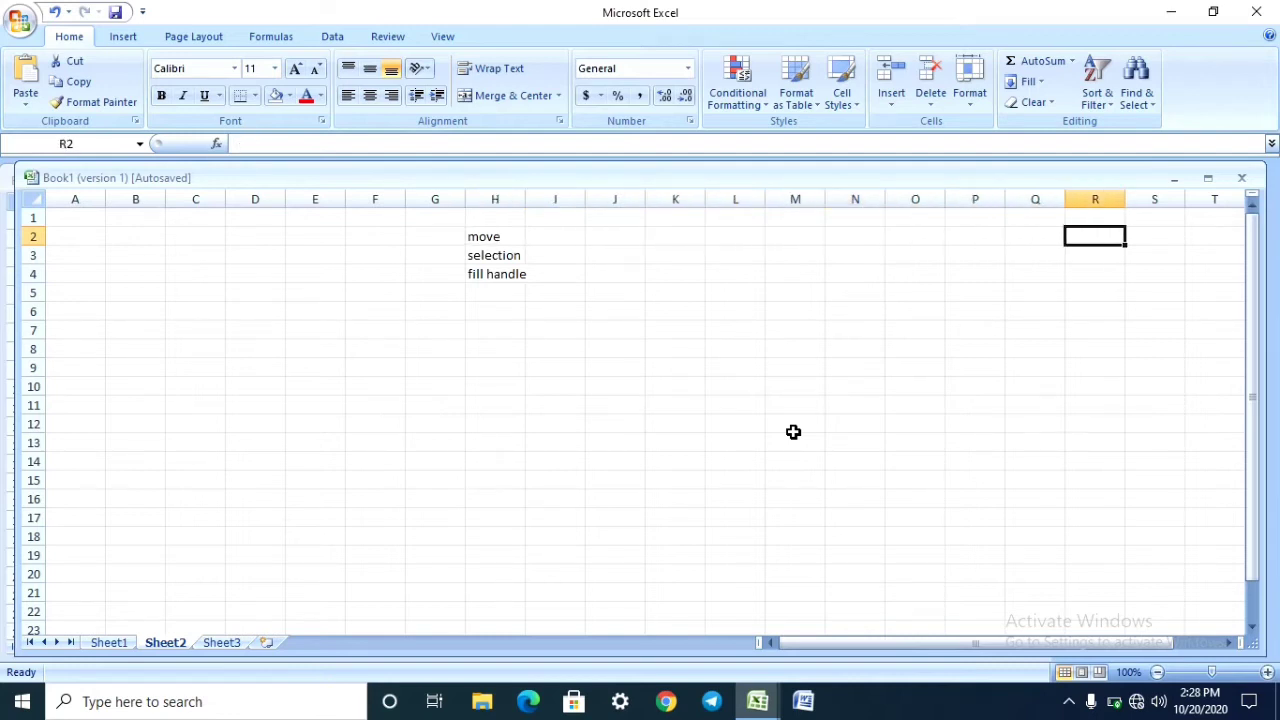
pyautogui.press('Down')
pyautogui.press('Down')
pyautogui.press('Down')
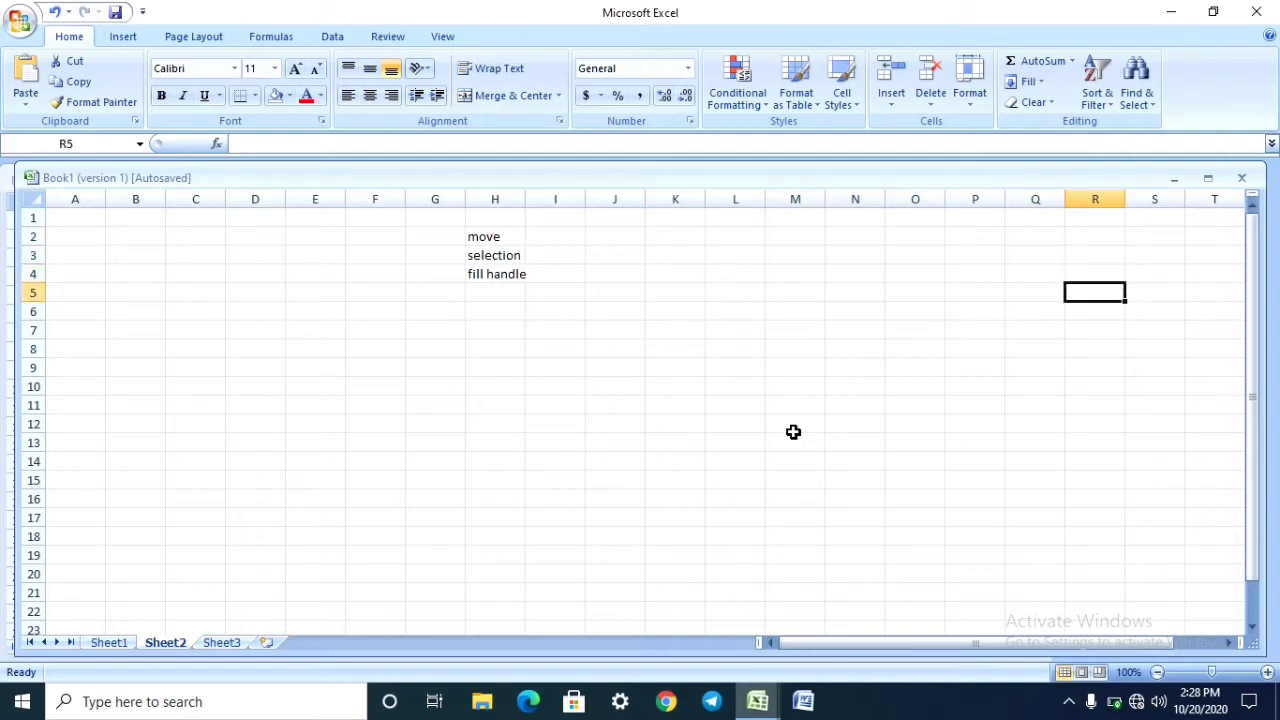
pyautogui.press('Left')
pyautogui.press('Left')
pyautogui.press('Left')
pyautogui.press('Left')
pyautogui.press('Left')
pyautogui.press('Left')
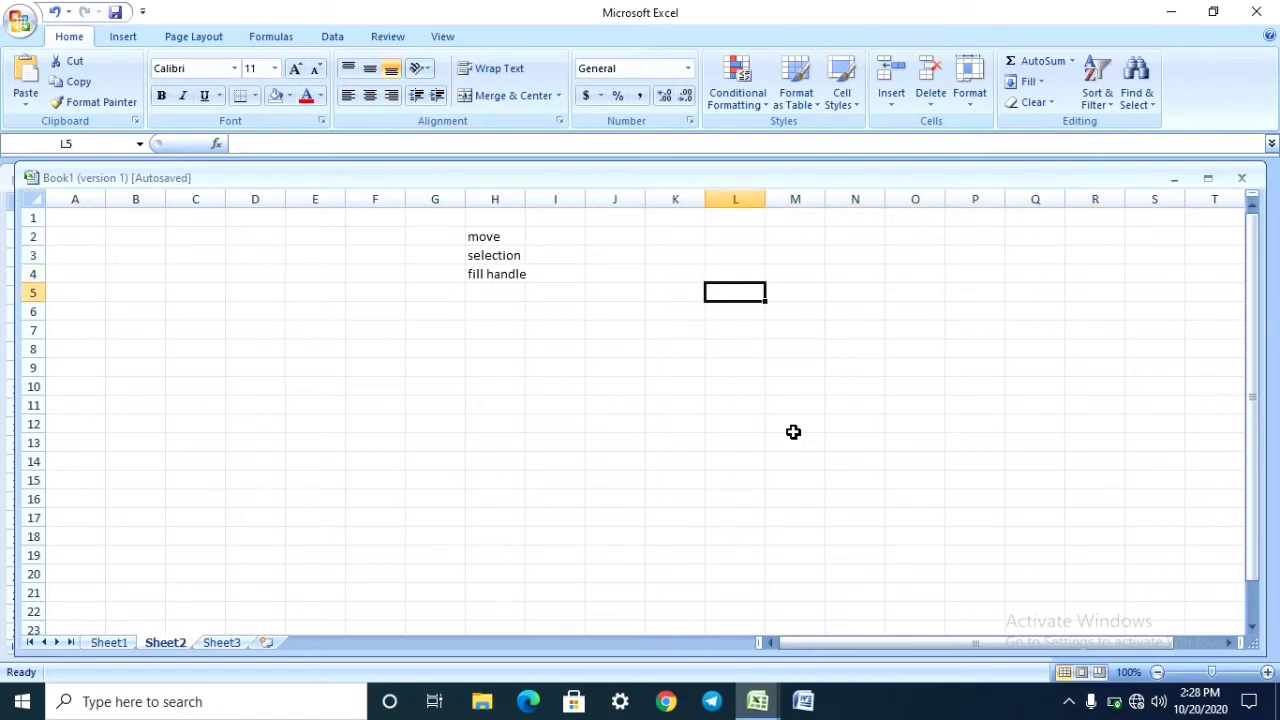
pyautogui.press('Right')
pyautogui.press('Right')
pyautogui.press('Right')
pyautogui.press('Right')
pyautogui.press('Right')
pyautogui.press('Right')
pyautogui.press('Right')
pyautogui.press('Right')
pyautogui.press('Right')
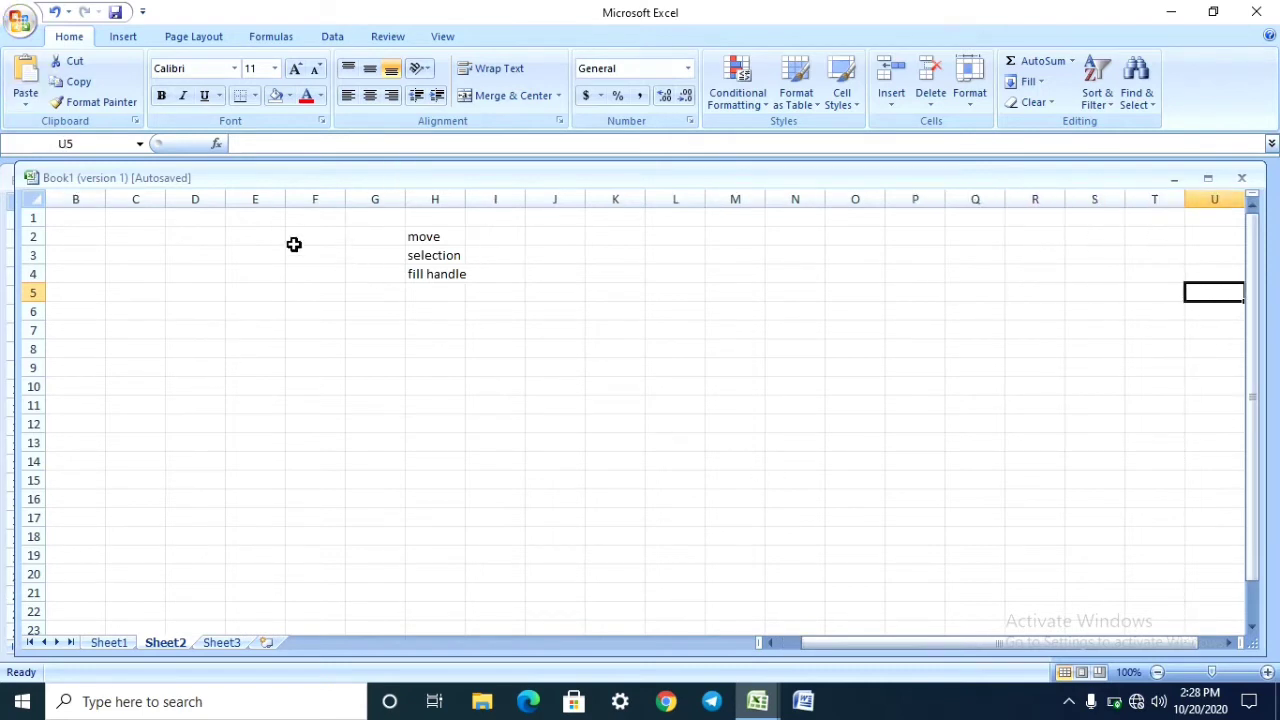
pyautogui.click(293, 244)
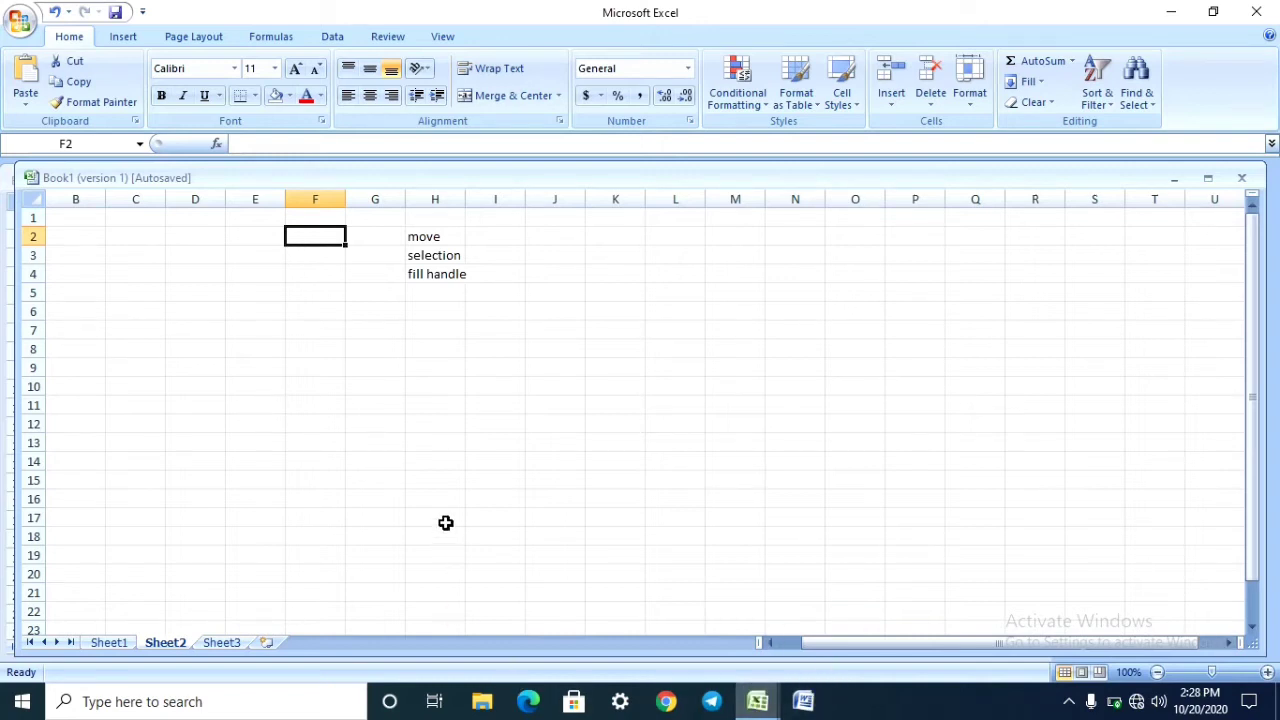
pyautogui.press('Right')
pyautogui.press('Right')
pyautogui.press('Right')
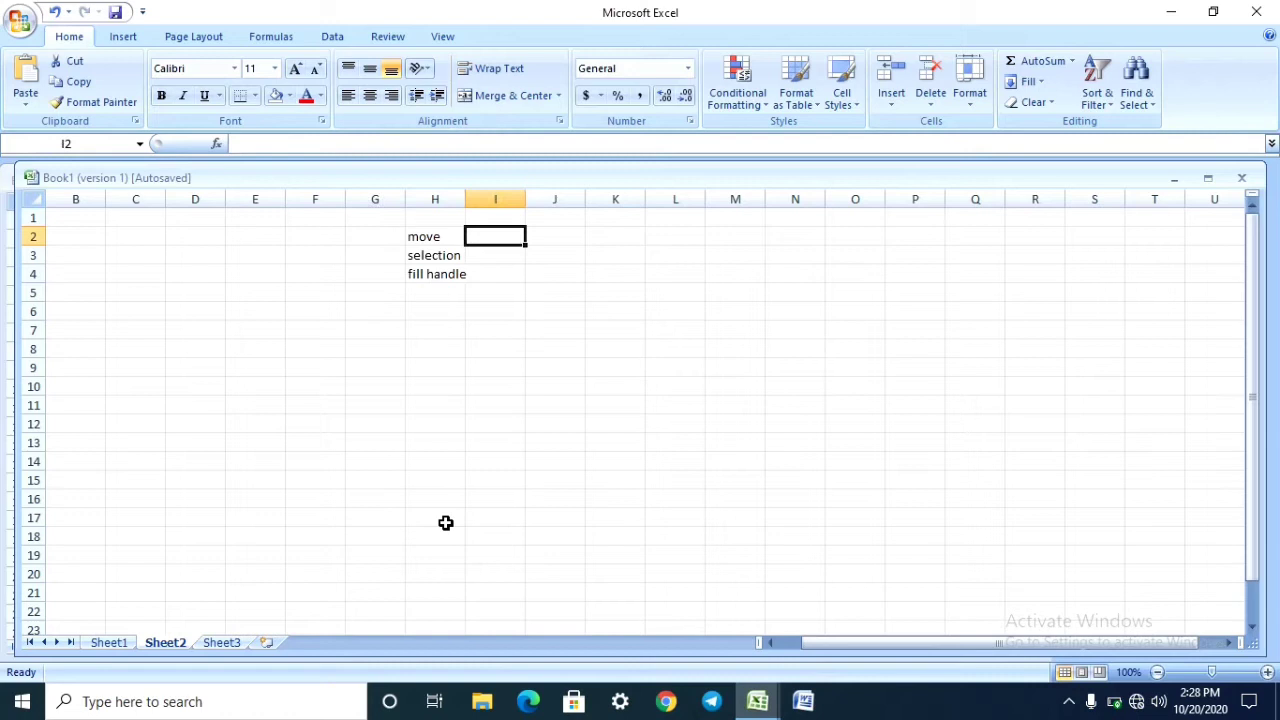
pyautogui.press('Right')
pyautogui.press('Down')
pyautogui.press('Up')
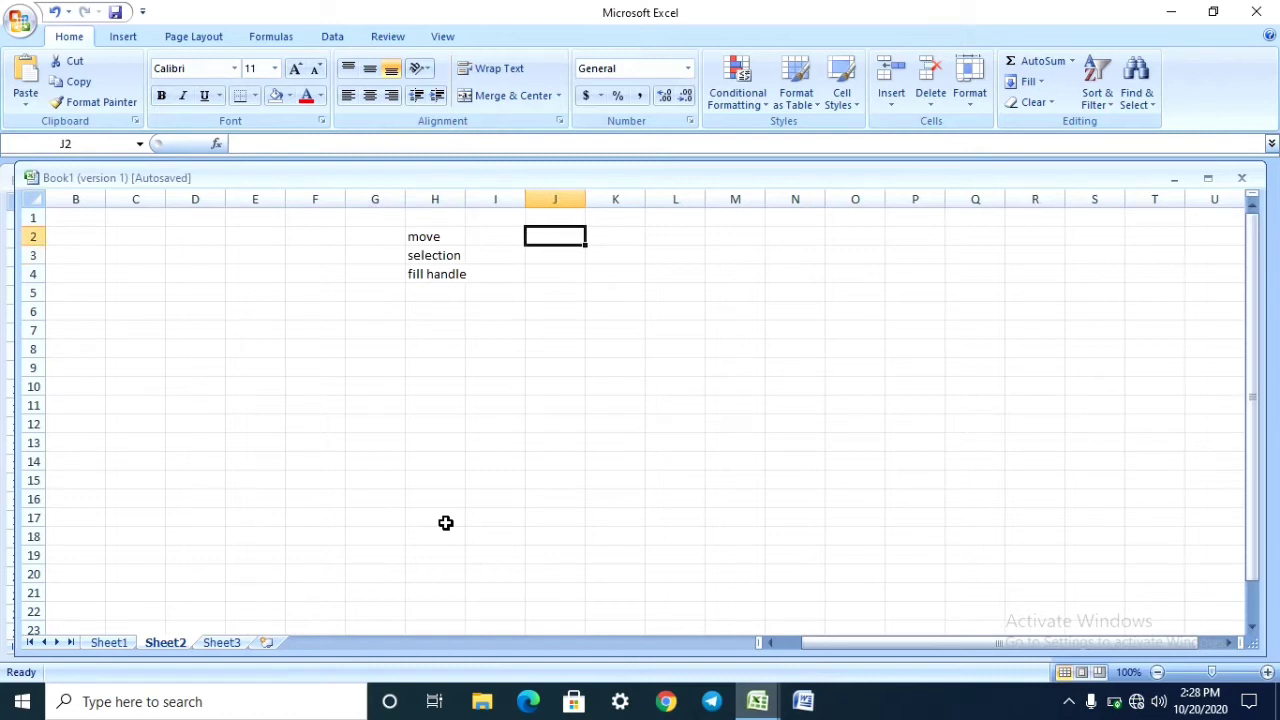
pyautogui.press('Left')
pyautogui.press('Left')
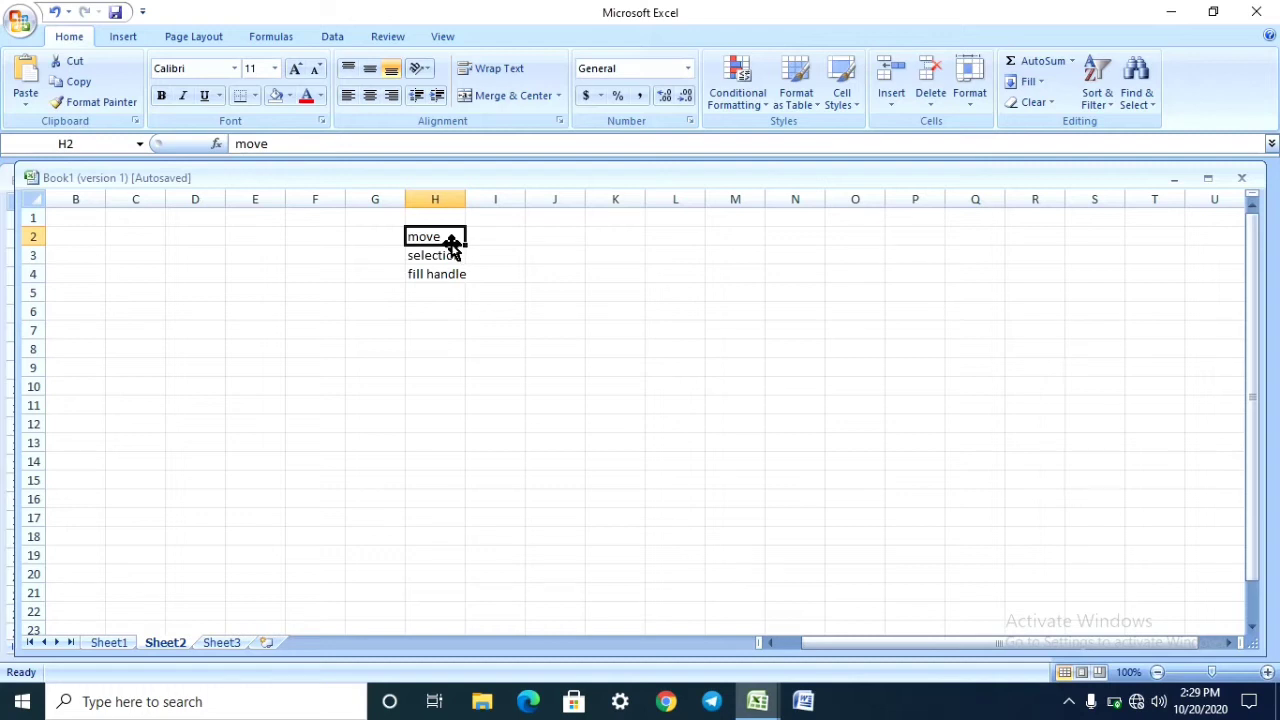
# Drag 'move' from H2 down to D9, then select H3:I4.
pyautogui.moveTo(451, 243)
pyautogui.mouseDown()
pyautogui.moveTo(835, 395)
pyautogui.moveTo(452, 463)
pyautogui.moveTo(265, 378)
pyautogui.moveTo(572, 449)
pyautogui.moveTo(483, 470)
pyautogui.moveTo(289, 371)
pyautogui.moveTo(188, 374)
pyautogui.mouseUp()
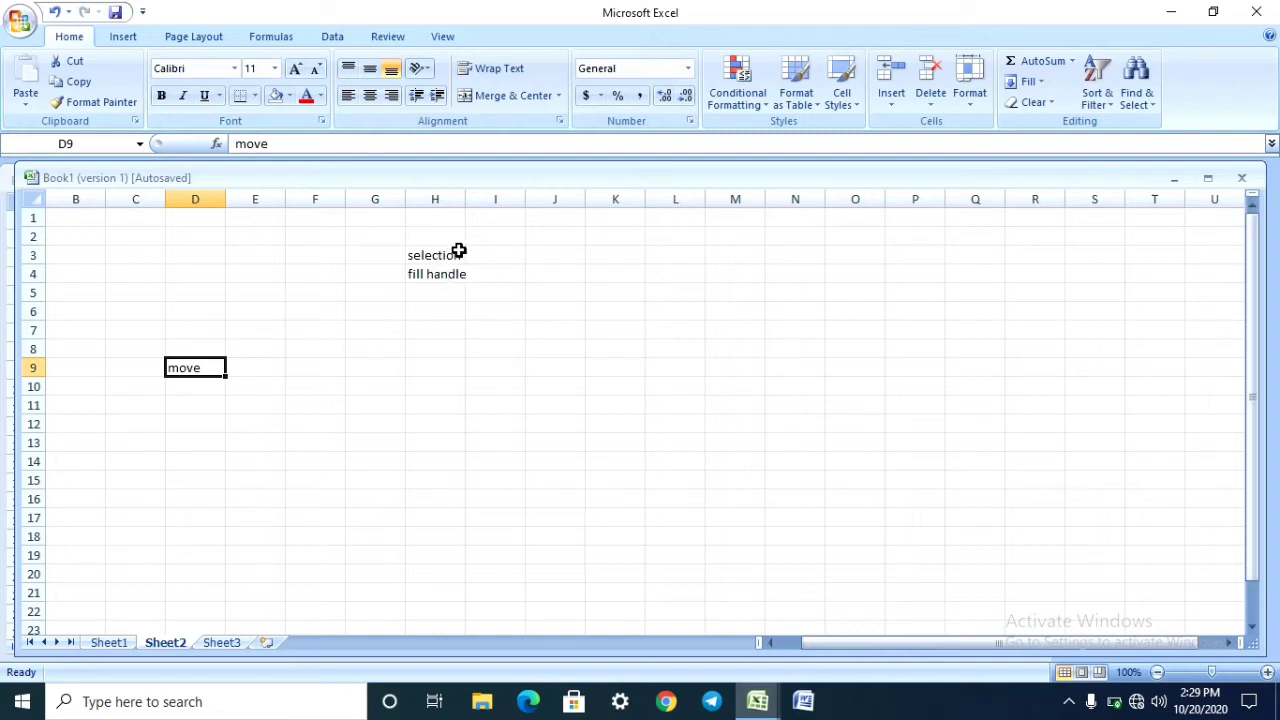
pyautogui.moveTo(460, 252); pyautogui.dragTo(467, 268)
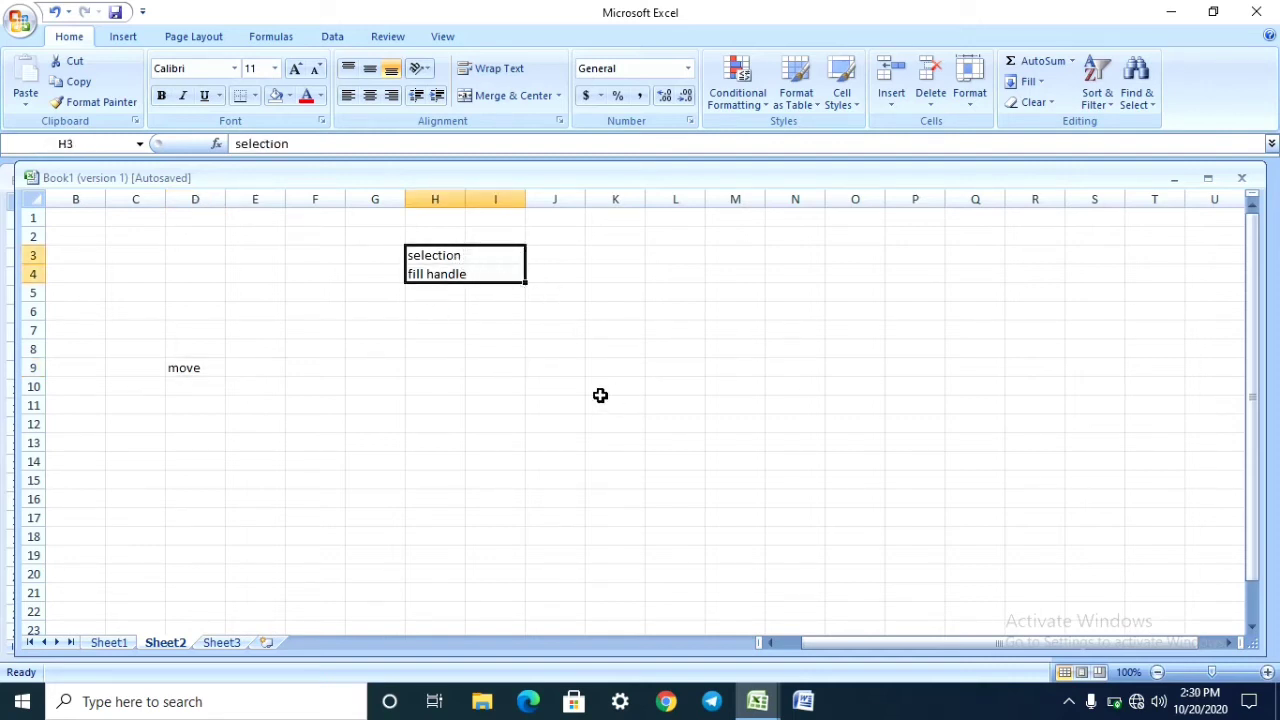
# Select a few sample ranges, then drag 'move' from D9 back to H2.
pyautogui.click(648, 325)
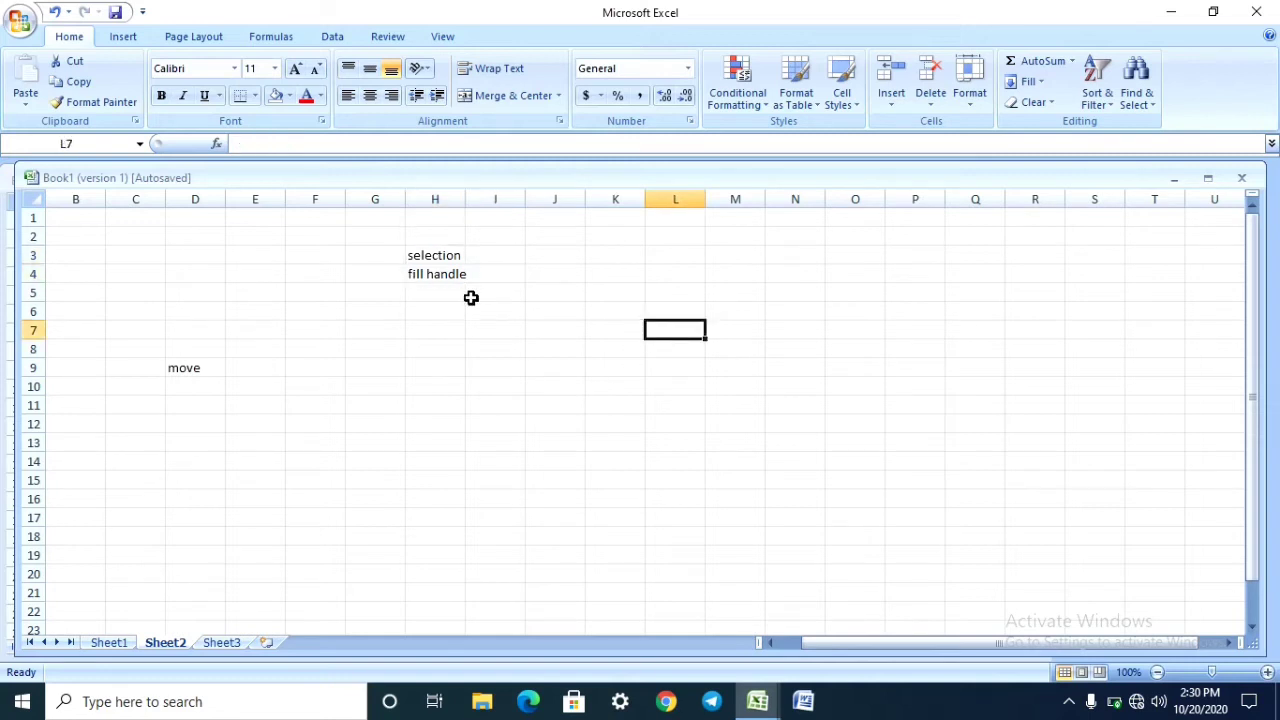
pyautogui.moveTo(292, 262)
pyautogui.mouseDown()
pyautogui.moveTo(536, 461)
pyautogui.moveTo(974, 538)
pyautogui.mouseUp()
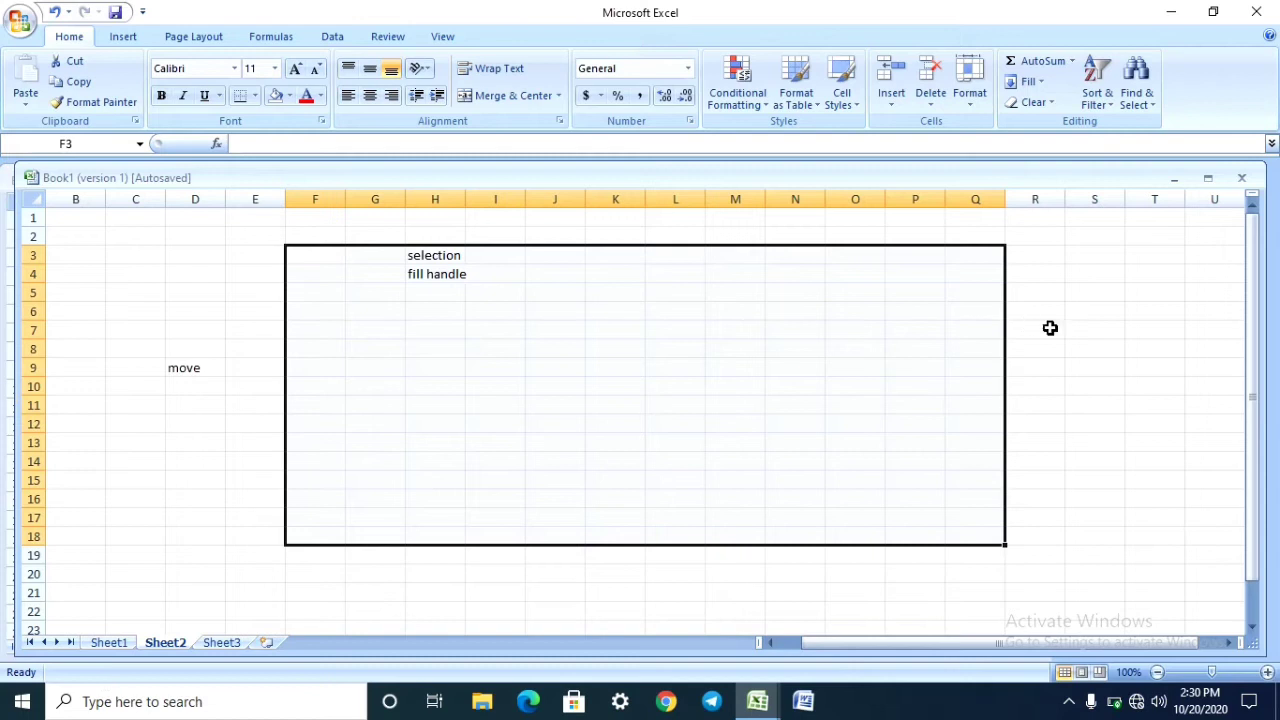
pyautogui.moveTo(1060, 254)
pyautogui.mouseDown()
pyautogui.moveTo(1163, 461)
pyautogui.moveTo(1206, 499)
pyautogui.mouseUp()
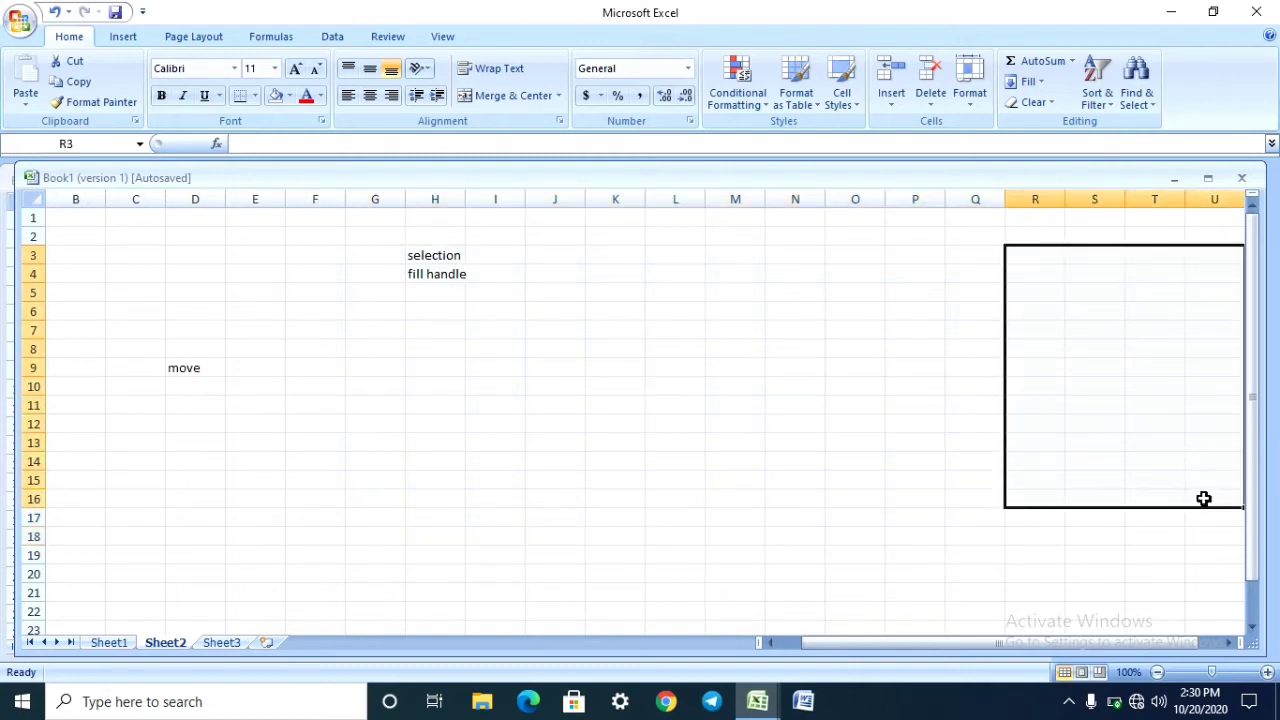
pyautogui.click(511, 413)
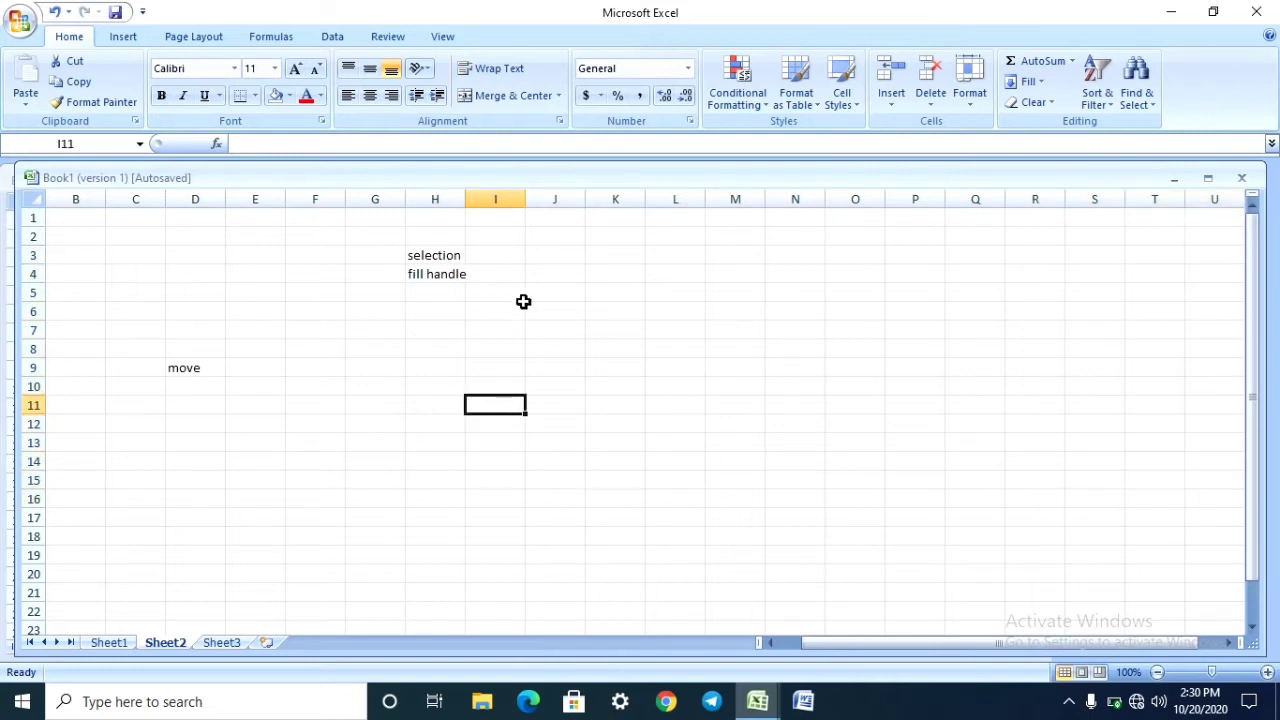
pyautogui.click(219, 367)
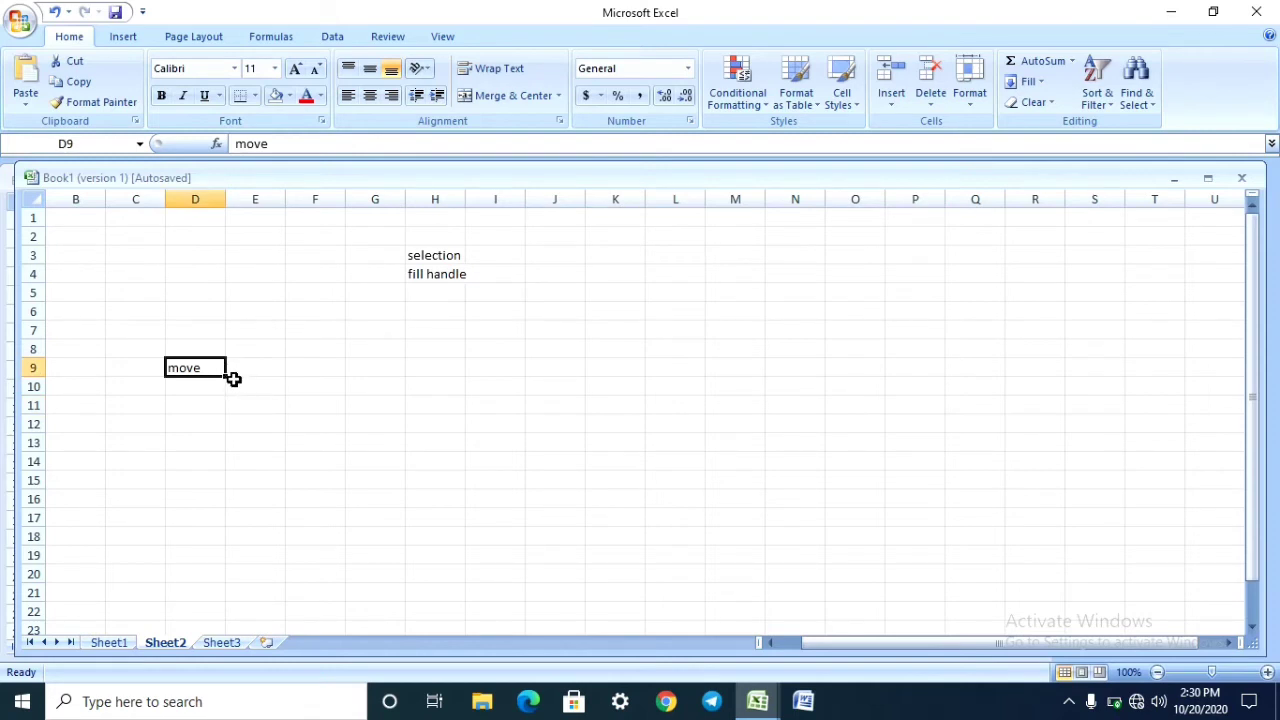
pyautogui.moveTo(226, 370); pyautogui.dragTo(455, 243)
# Enter 1 in B6 and 100 in C6.
pyautogui.click(440, 410)
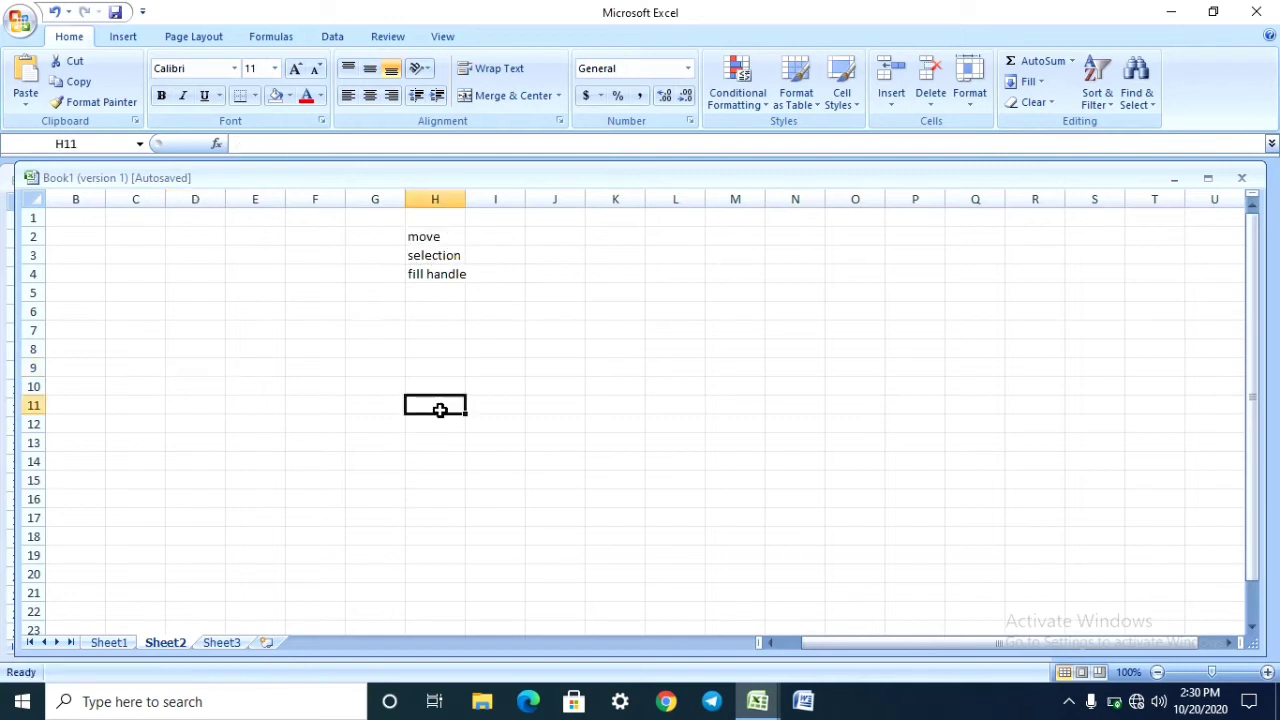
pyautogui.click(83, 311)
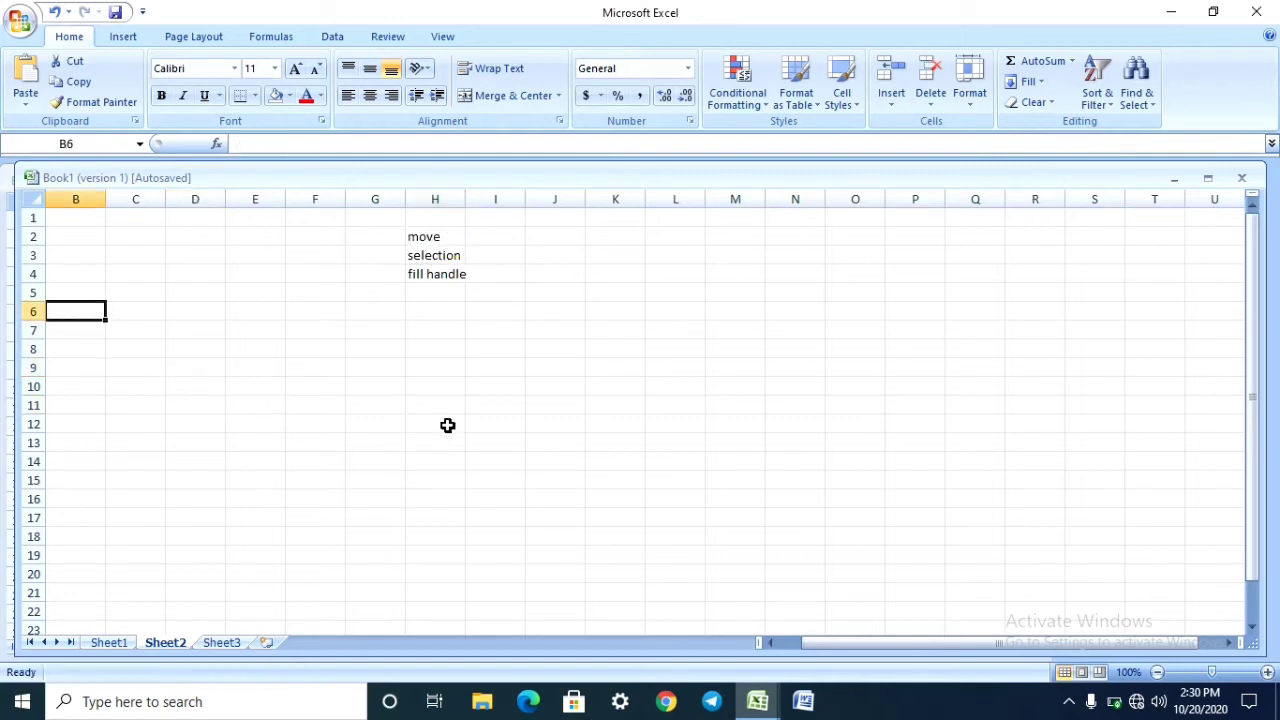
pyautogui.write('1')
pyautogui.press('Tab')
pyautogui.write('100')
pyautogui.press('Tab')
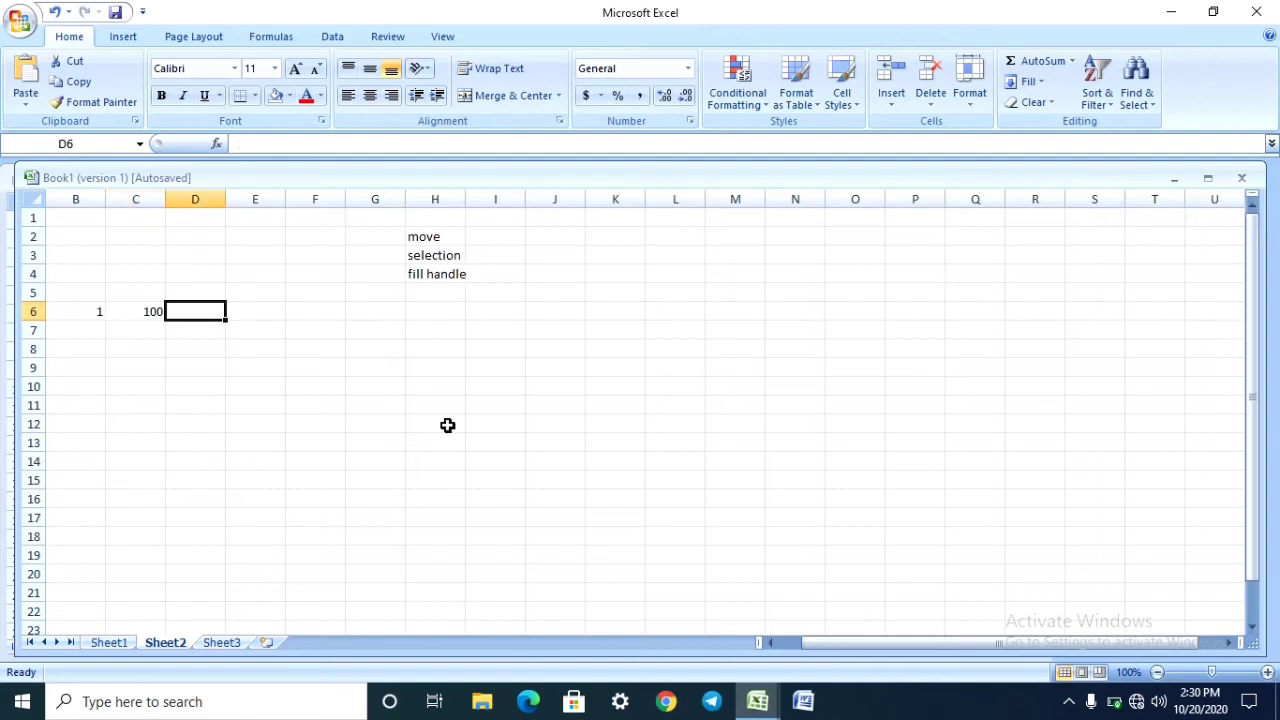
# Enter mon, jan and dec in D6:F6 and a name in G6.
pyautogui.write('mon')
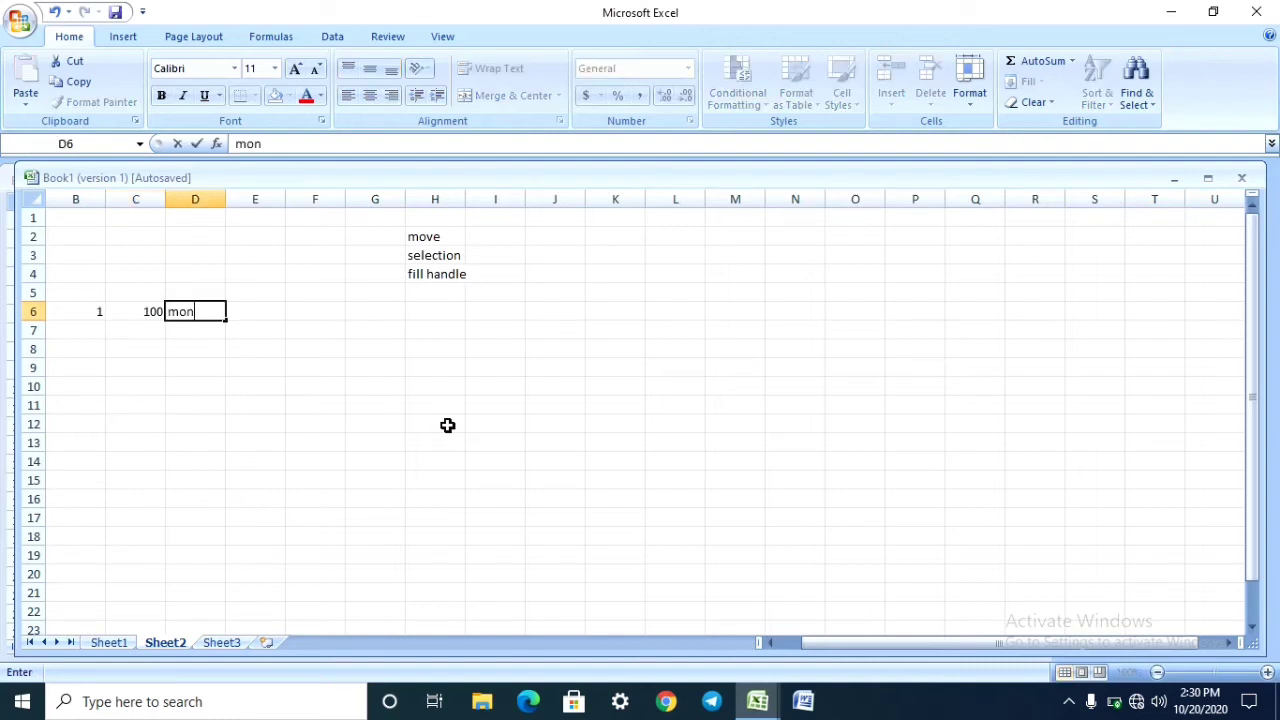
pyautogui.press('Tab')
pyautogui.write('ja')
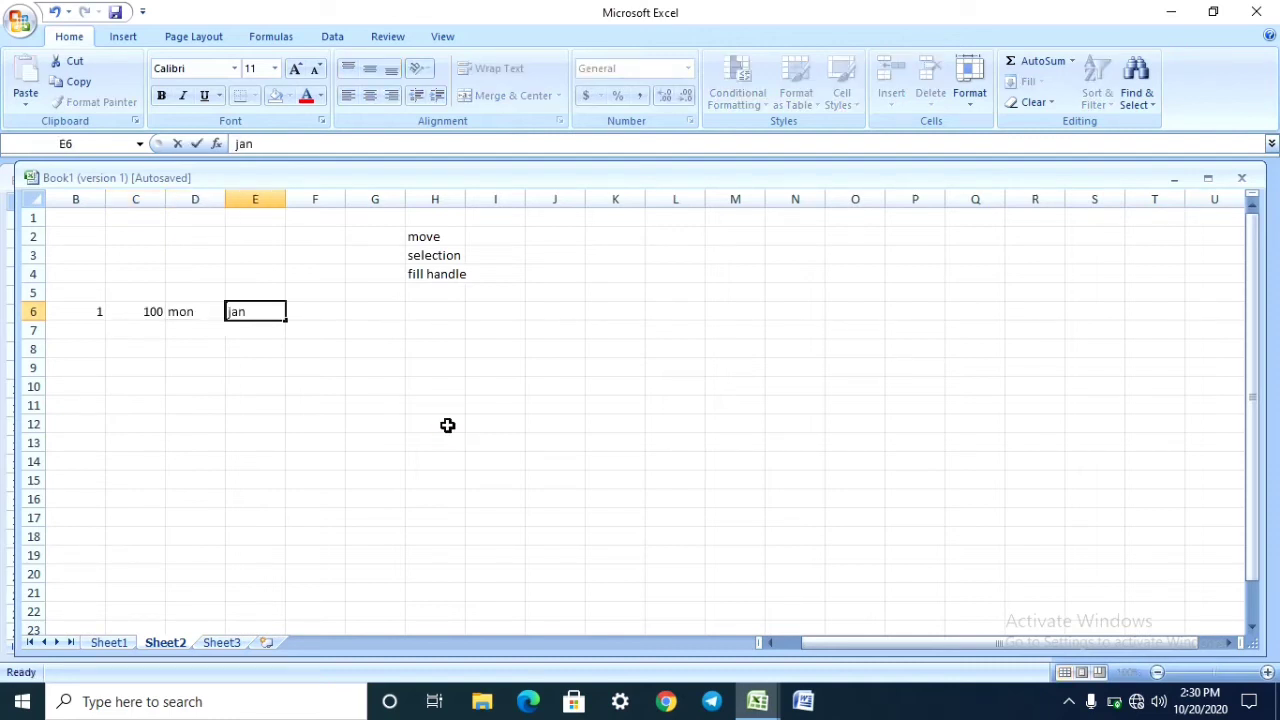
pyautogui.press('Tab')
pyautogui.write('de')
pyautogui.press('Tab')
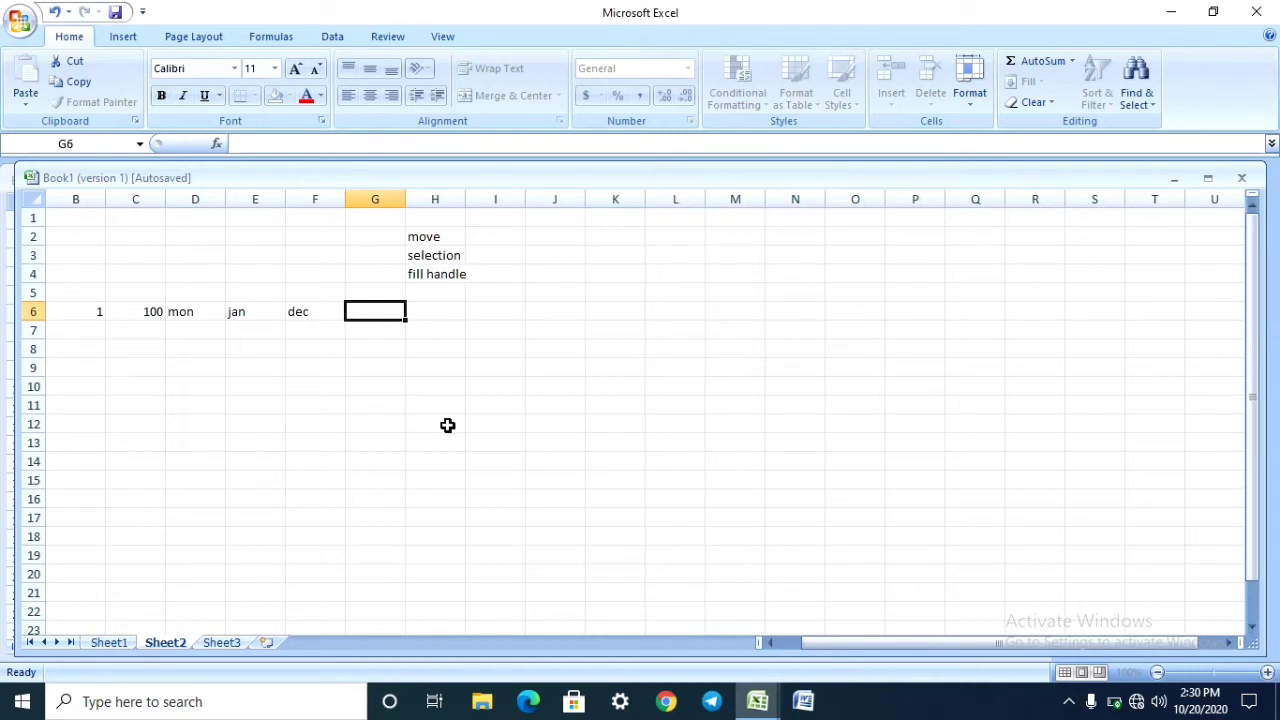
pyautogui.write('bhavani')
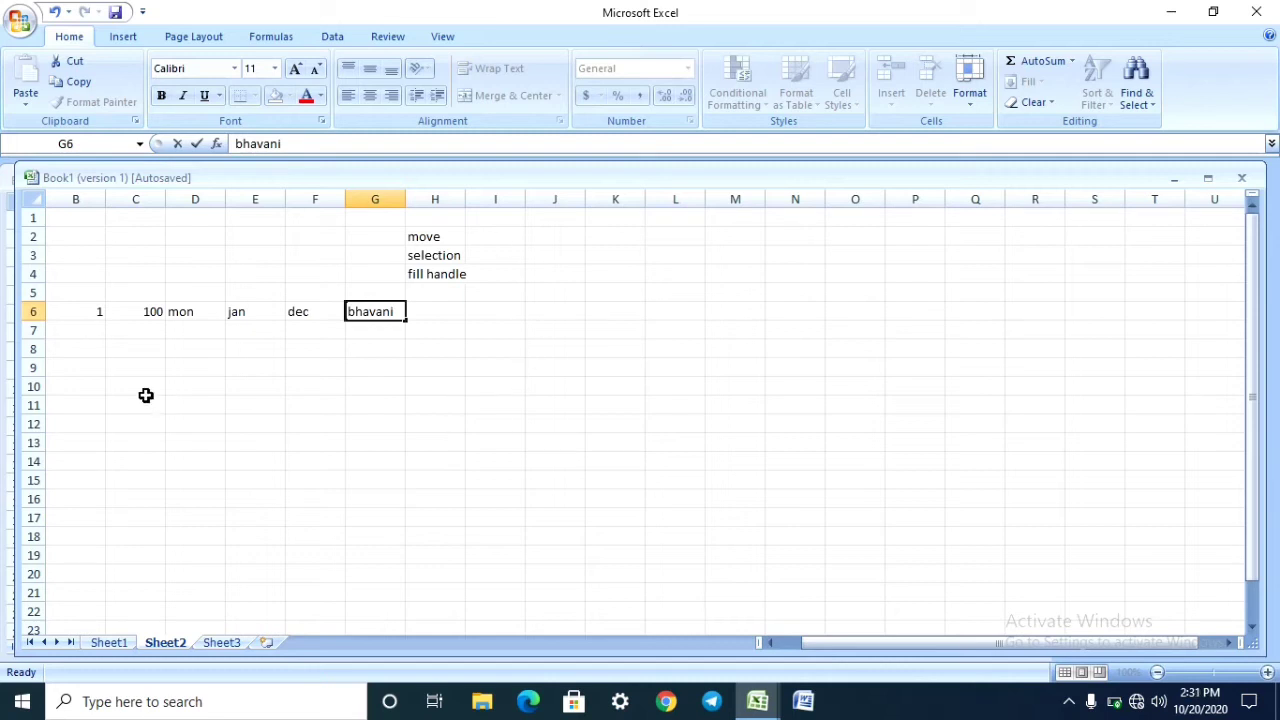
# Copy 1 down B6:B21 and 100 down C6:C21.
pyautogui.click(96, 322)
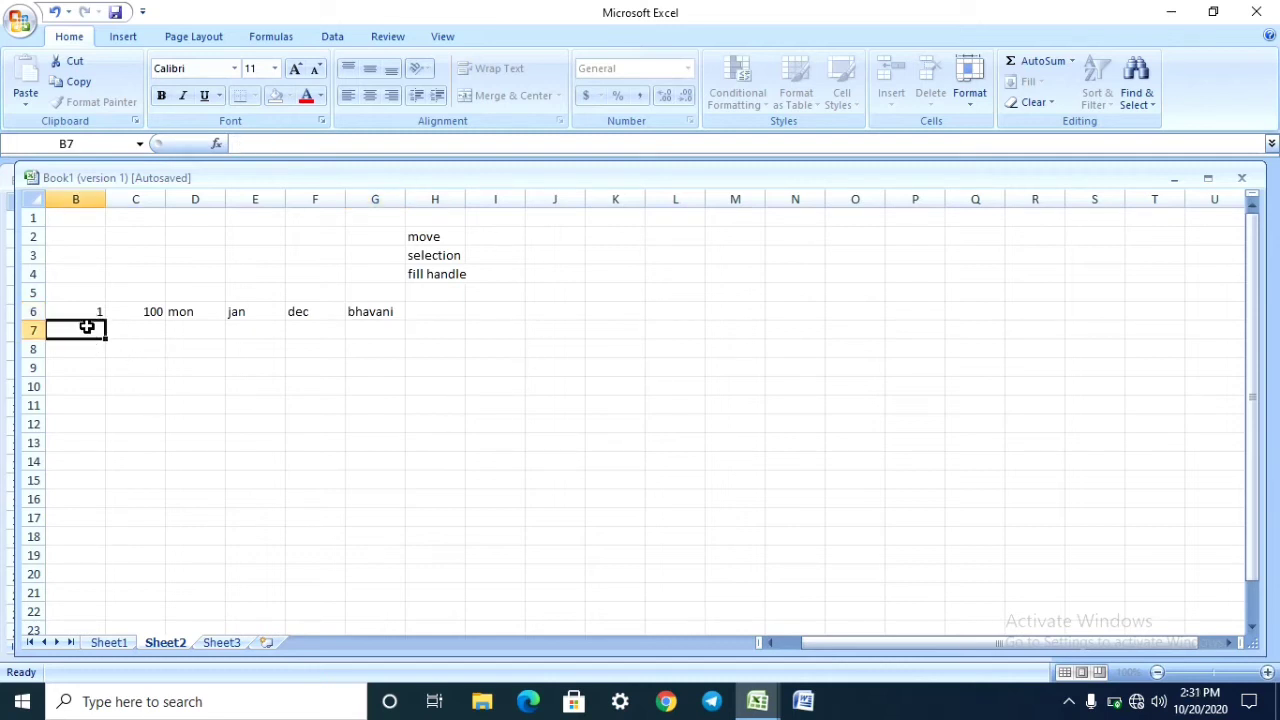
pyautogui.click(90, 315)
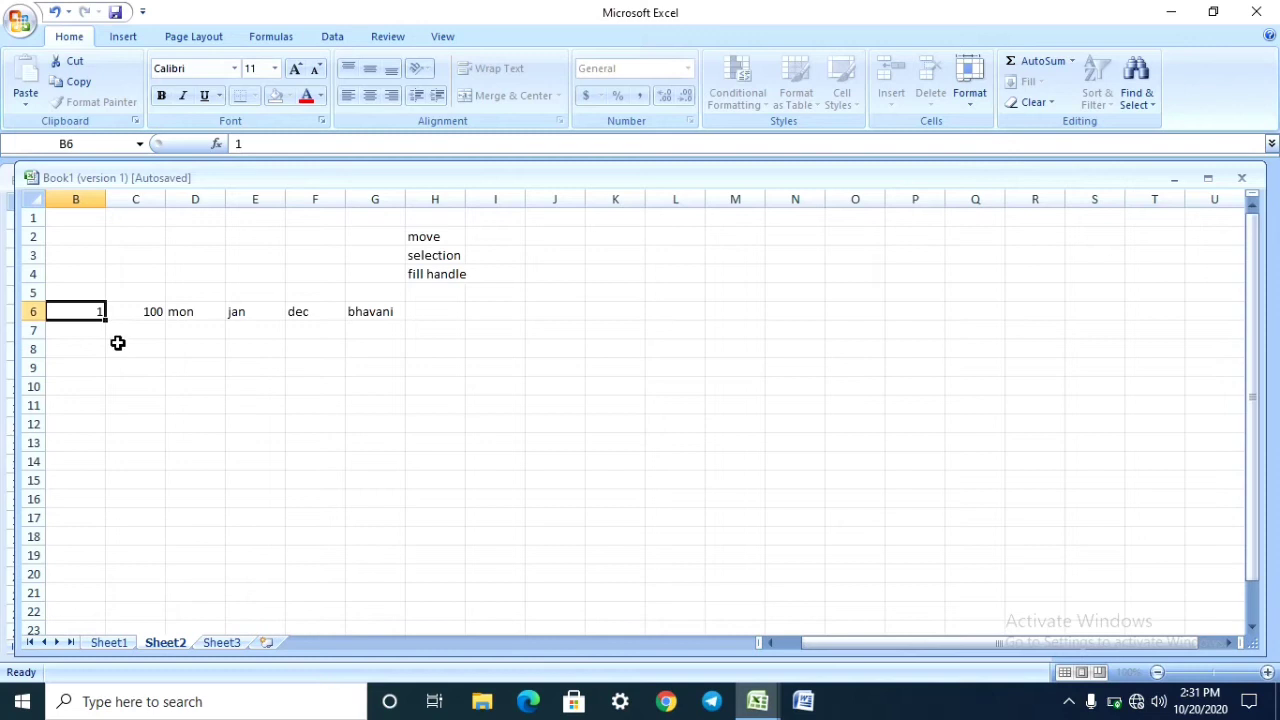
pyautogui.moveTo(106, 322); pyautogui.dragTo(97, 512)
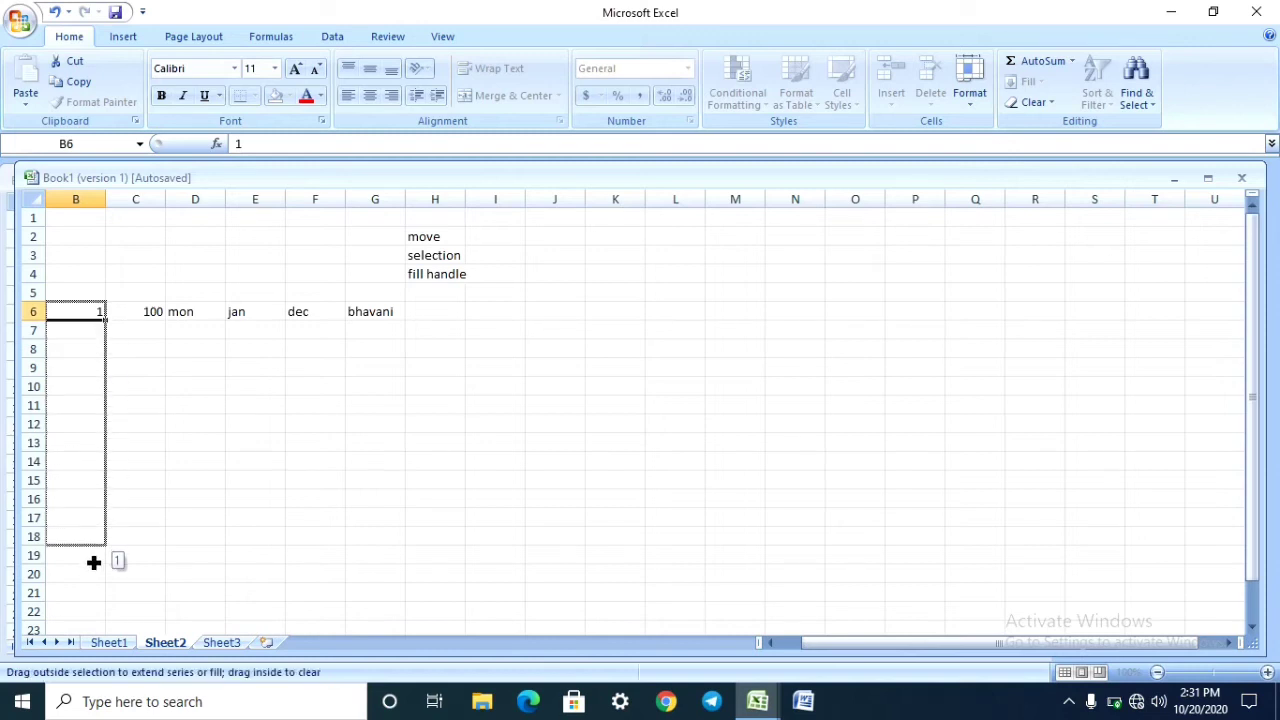
pyautogui.moveTo(97, 512); pyautogui.dragTo(93, 601)
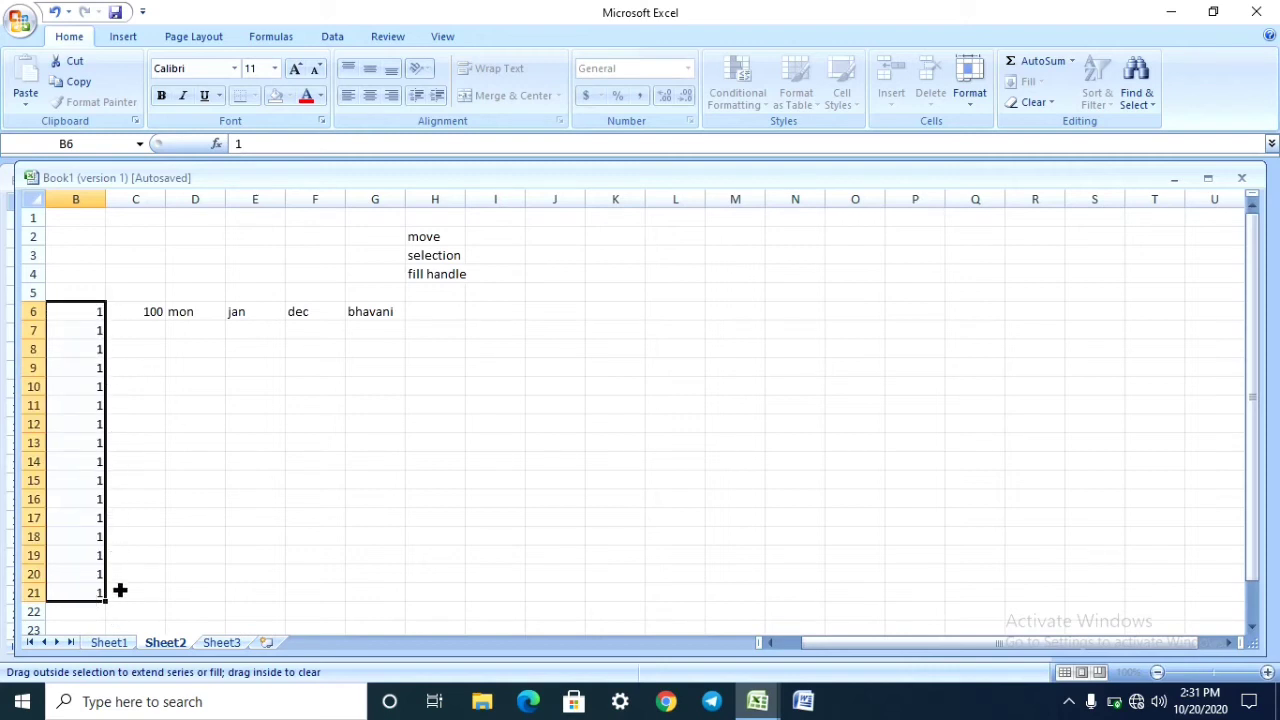
pyautogui.click(150, 289)
pyautogui.click(150, 317)
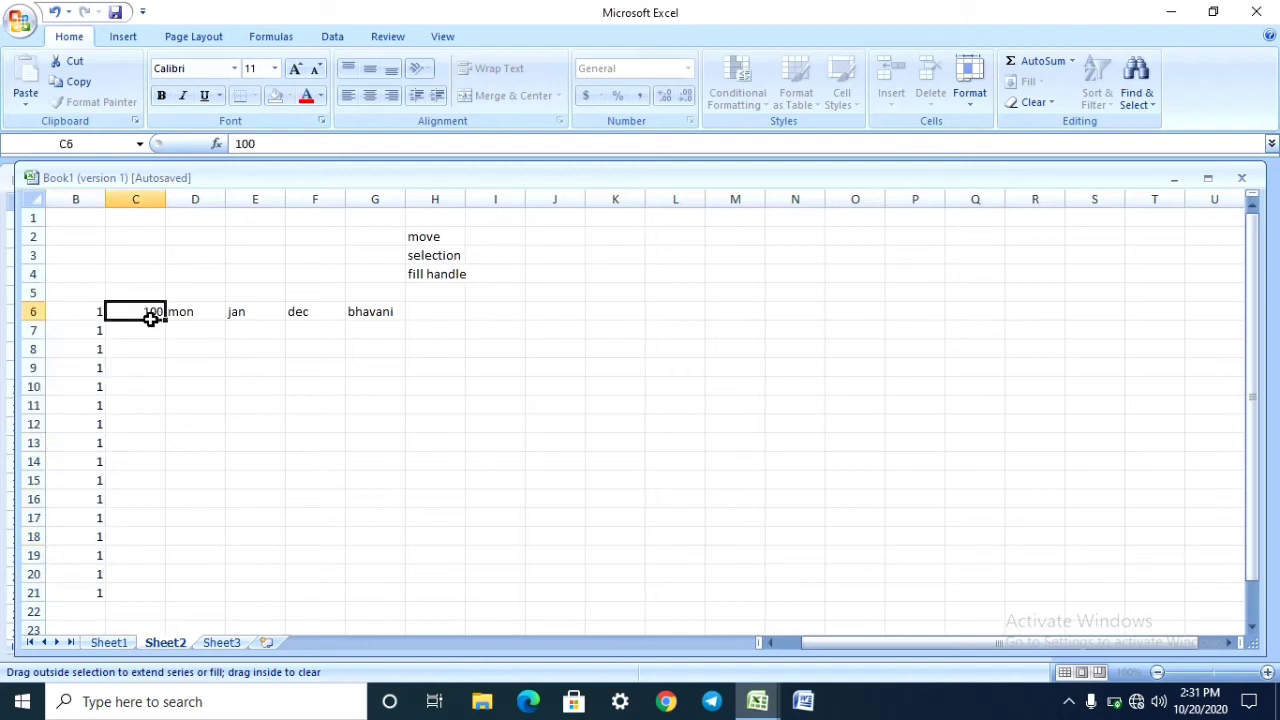
pyautogui.moveTo(166, 334); pyautogui.dragTo(167, 592)
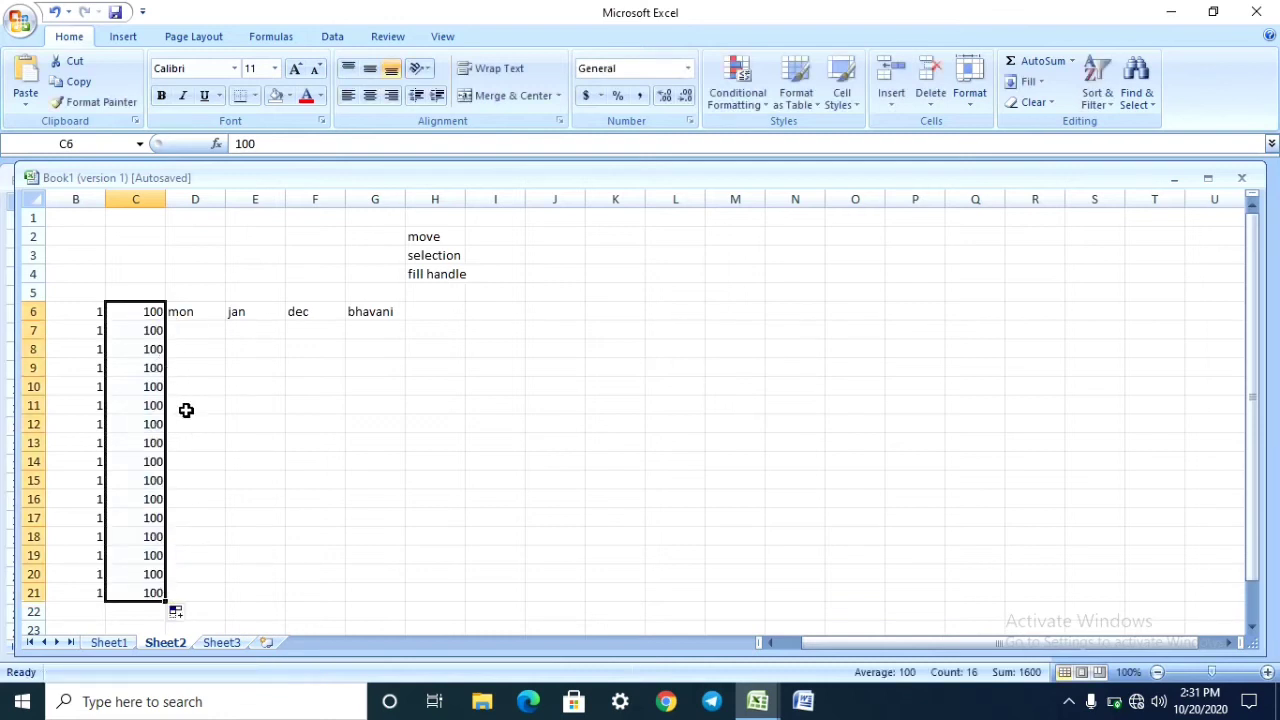
# Extend the weekday series from mon down column D to row 21.
pyautogui.click(212, 317)
pyautogui.moveTo(226, 317); pyautogui.dragTo(224, 610)
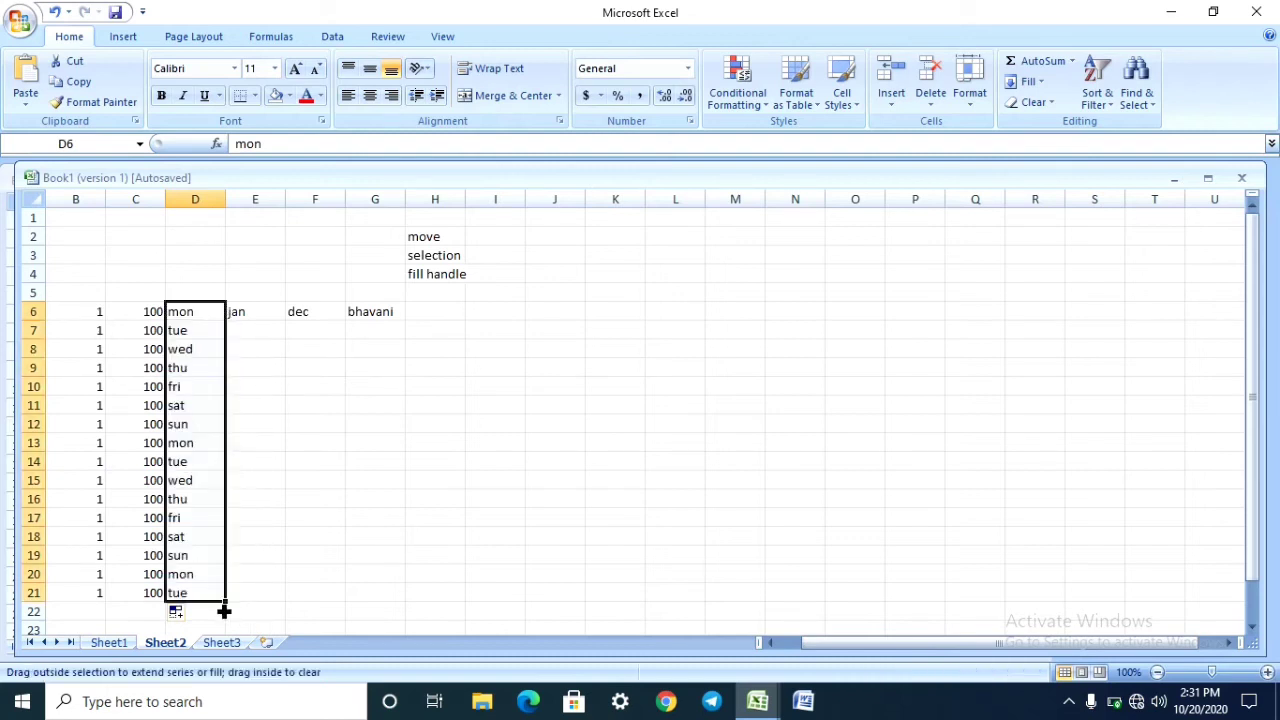
pyautogui.moveTo(231, 311); pyautogui.dragTo(231, 311)
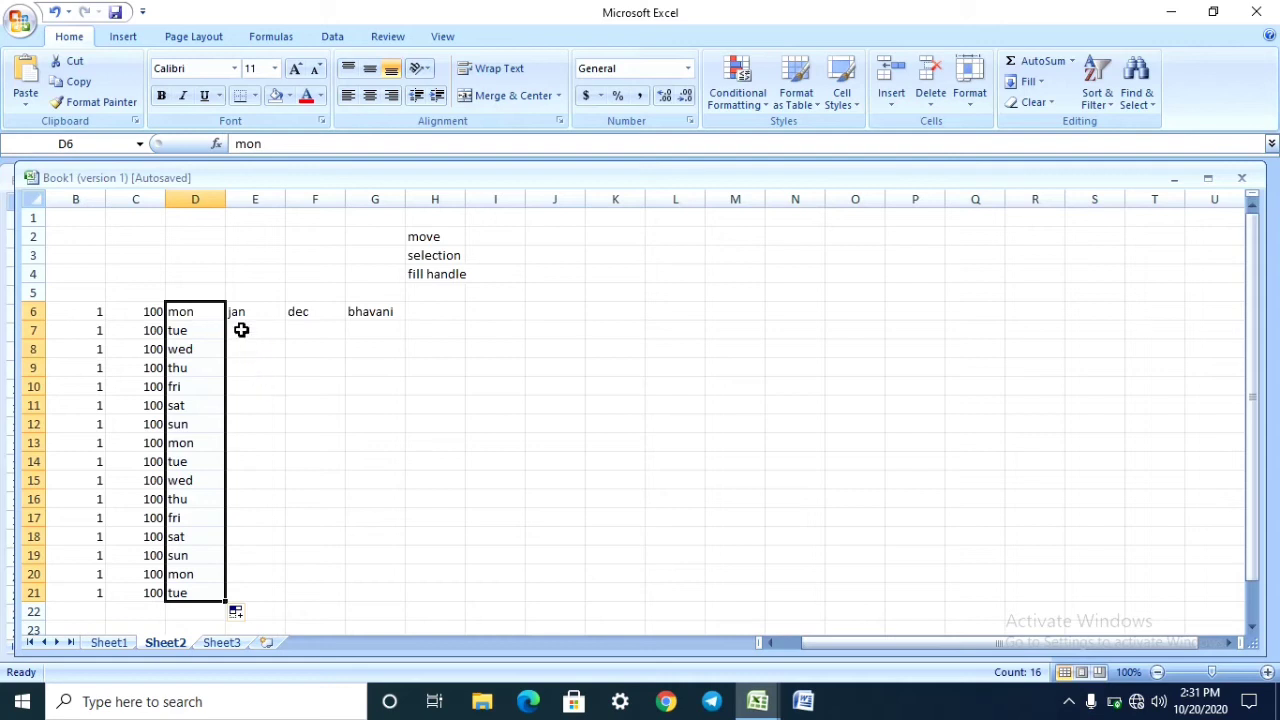
# Fill month series down column E from jan and column F from dec to apr.
pyautogui.click(266, 314)
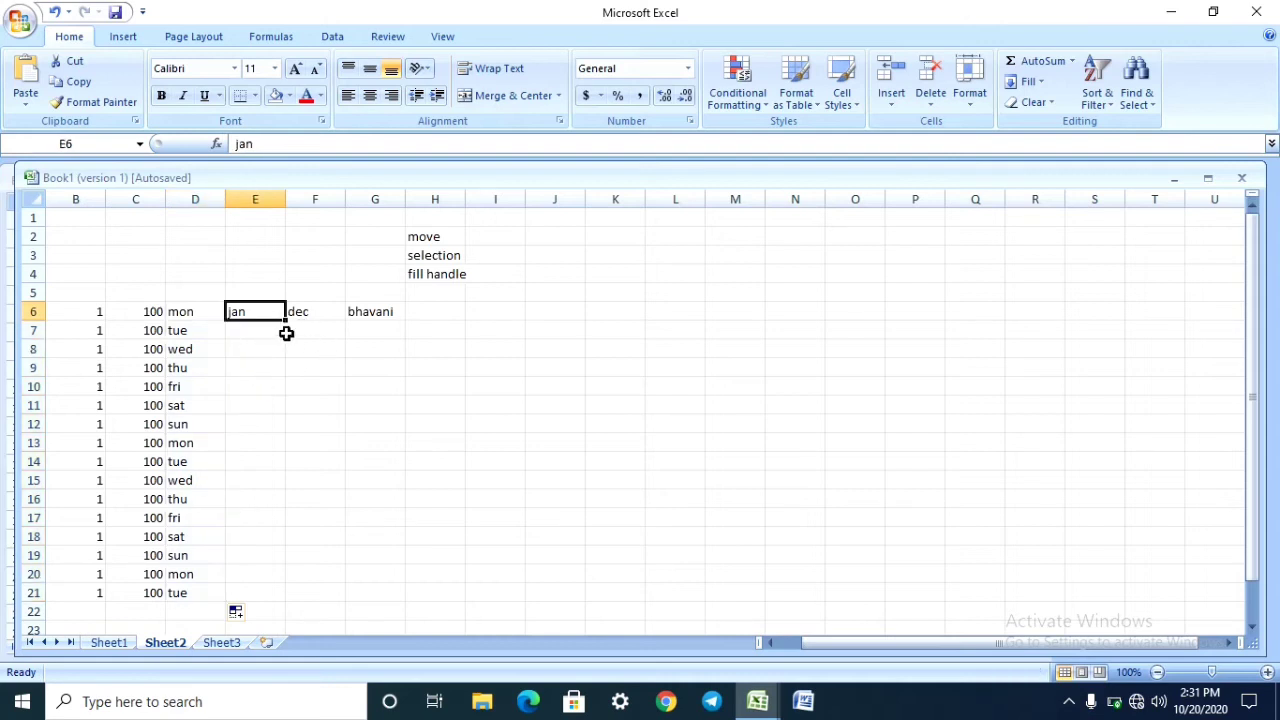
pyautogui.moveTo(283, 322)
pyautogui.mouseDown()
pyautogui.moveTo(312, 621)
pyautogui.moveTo(436, 464)
pyautogui.mouseUp()
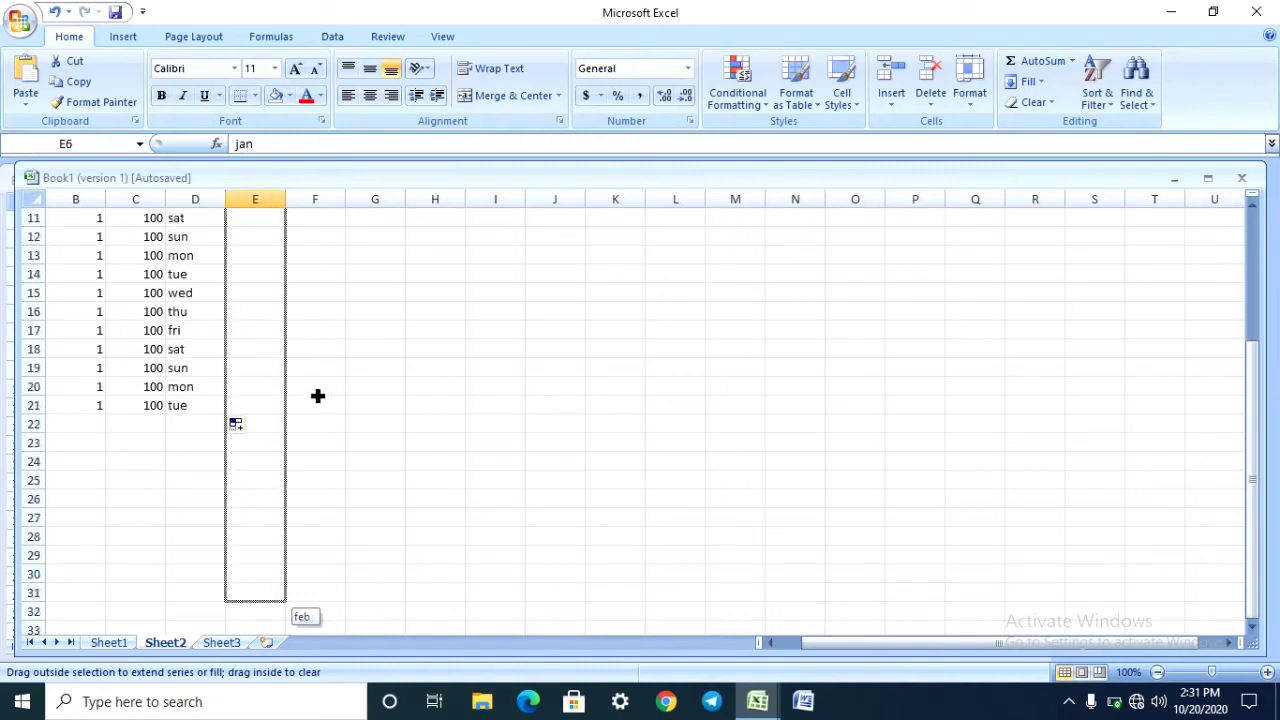
pyautogui.moveTo(433, 425); pyautogui.dragTo(380, 419)
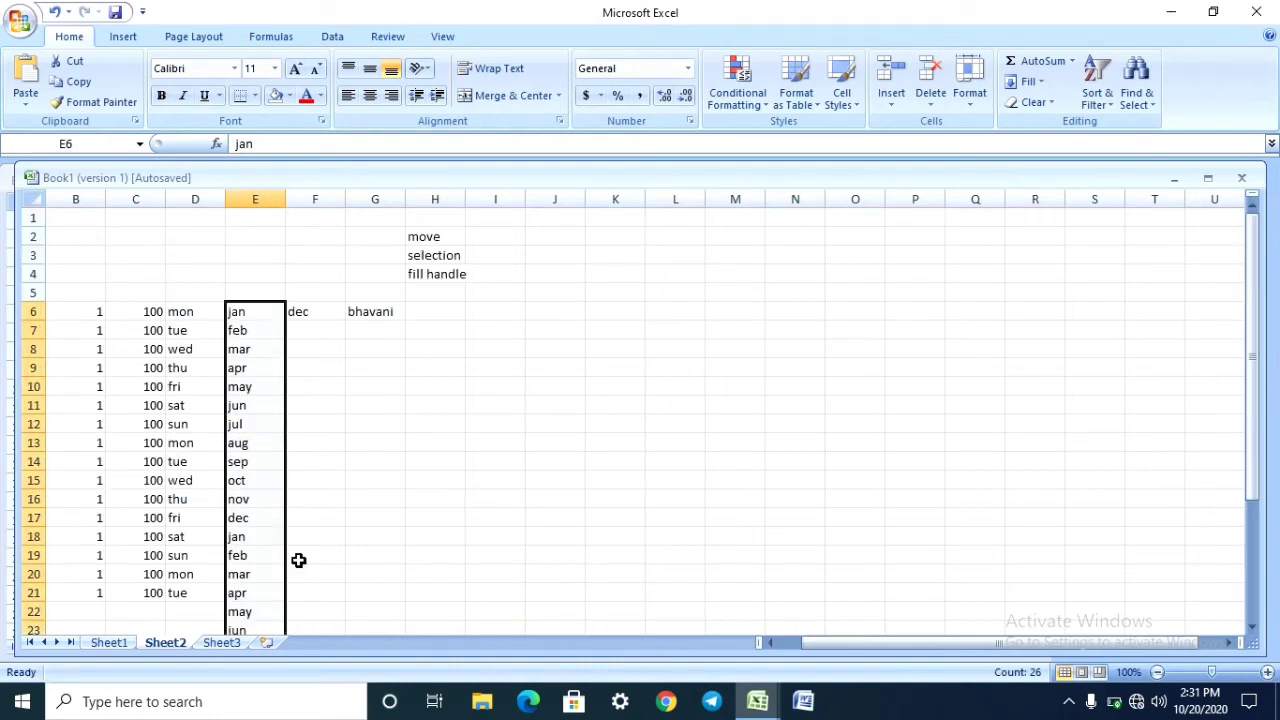
pyautogui.click(320, 316)
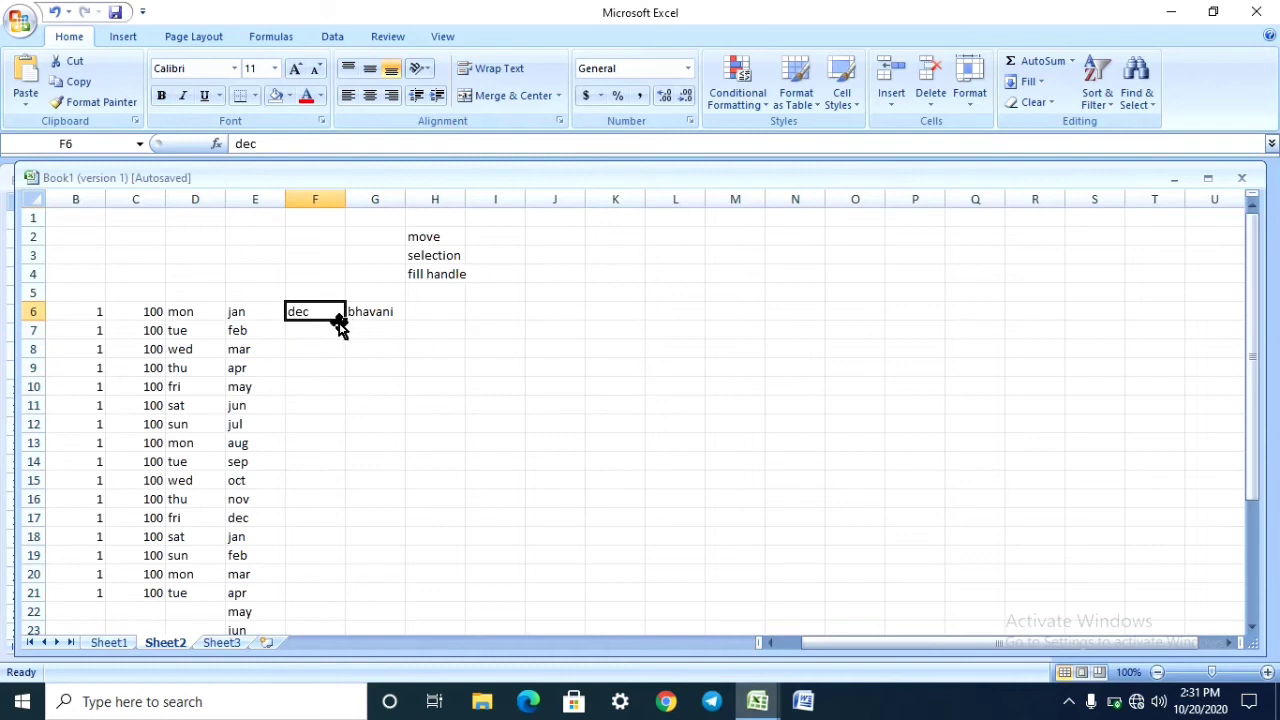
pyautogui.moveTo(345, 322); pyautogui.dragTo(369, 620)
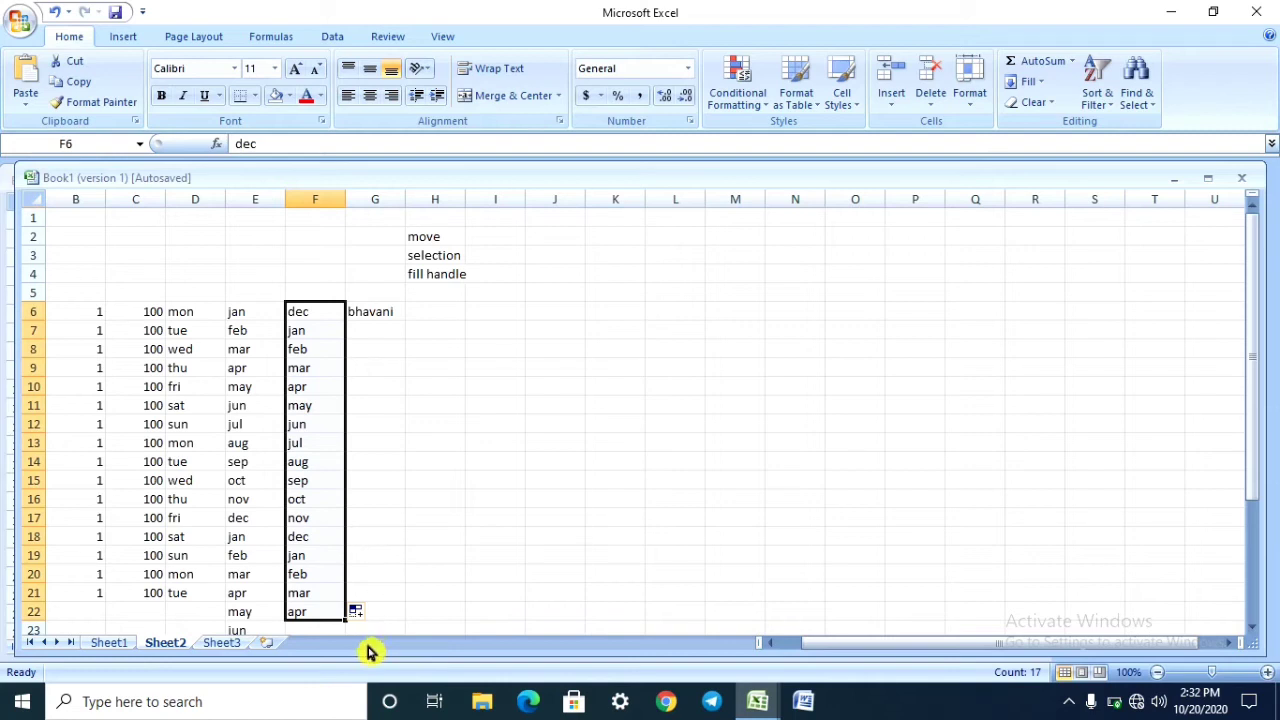
# Copy the name in G6 down to G21.
pyautogui.click(392, 324)
pyautogui.click(396, 311)
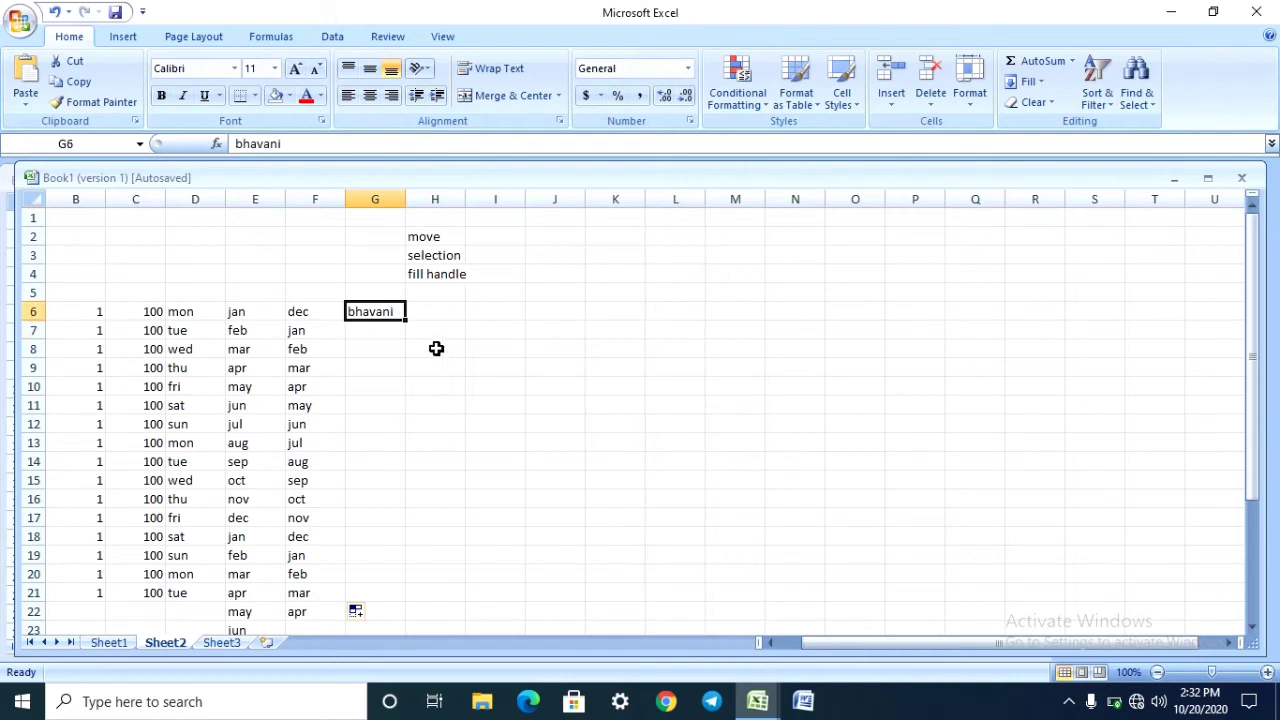
pyautogui.moveTo(405, 320); pyautogui.dragTo(426, 590)
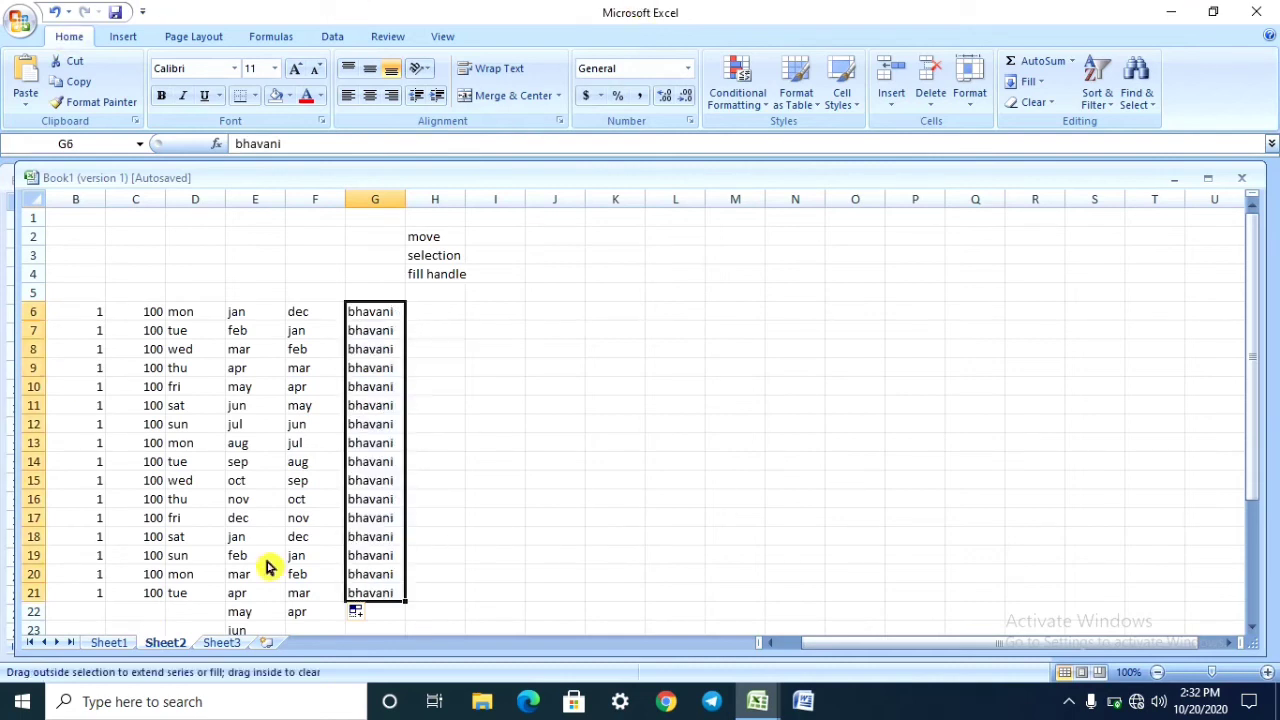
pyautogui.click(667, 475)
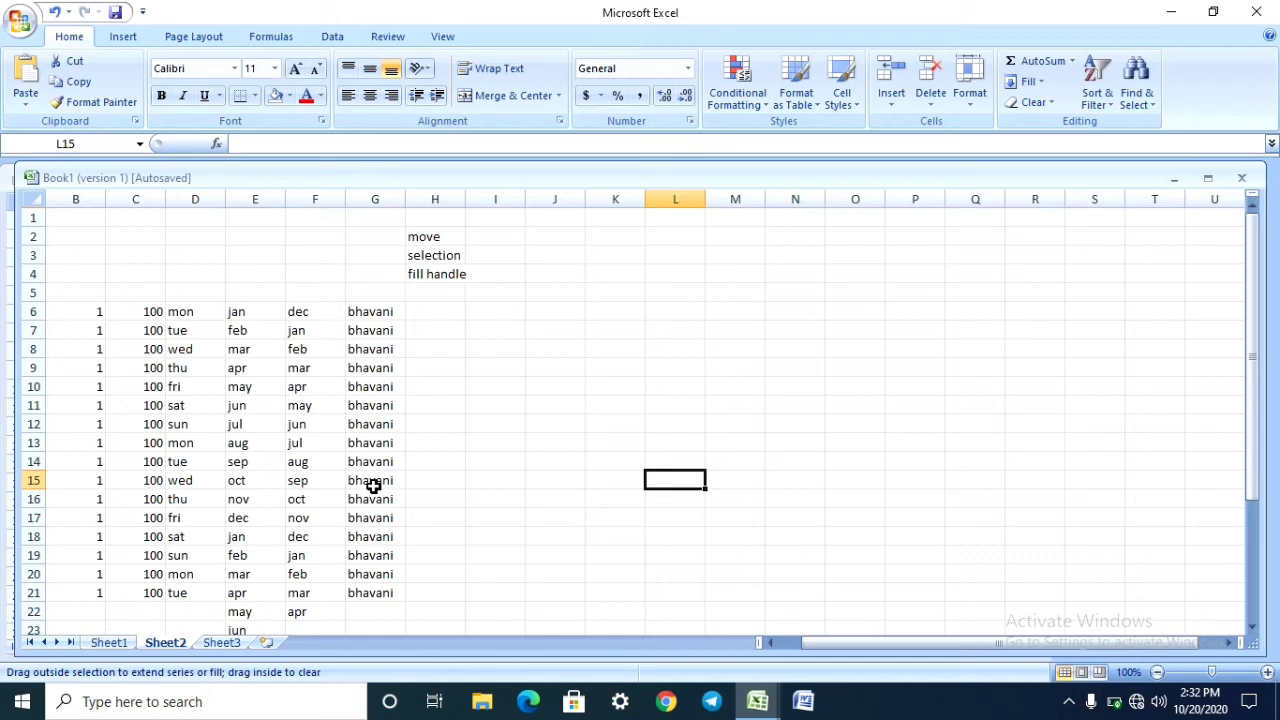
pyautogui.click(869, 417)
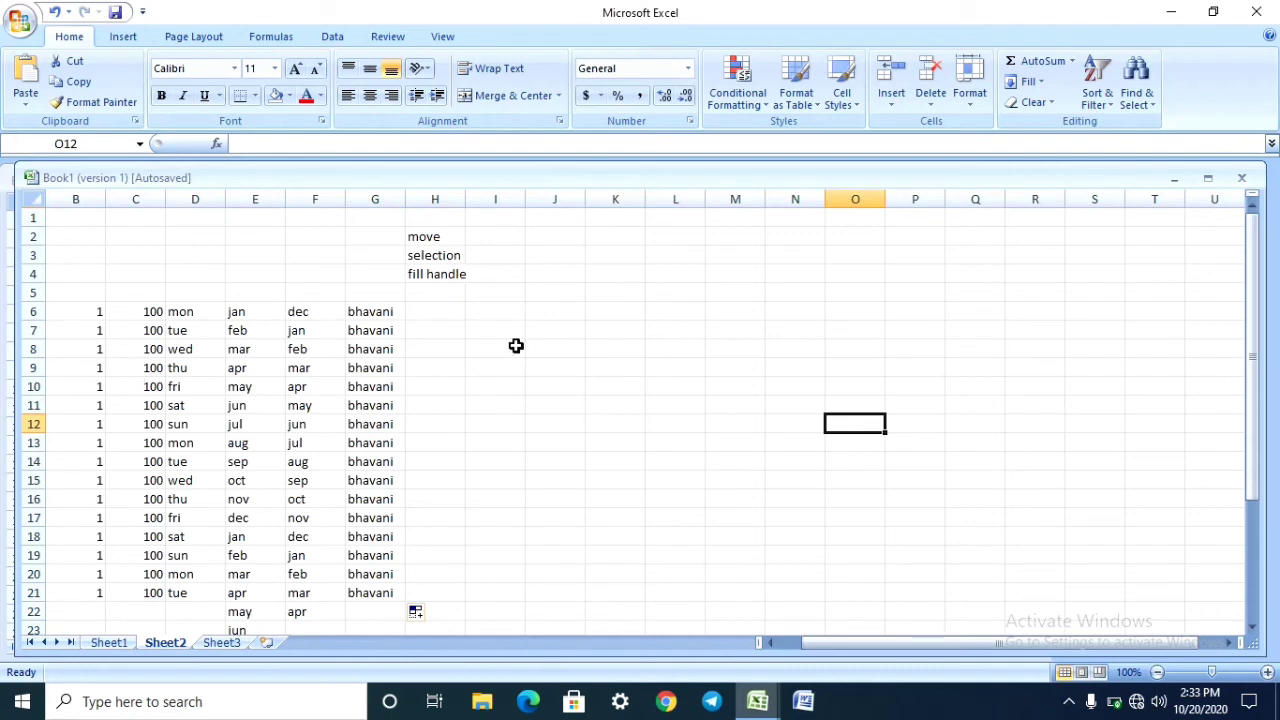
# Enter 1 and 2 in H6:H7 and fill the series down to 26 in H31.
pyautogui.click(484, 317)
pyautogui.click(454, 318)
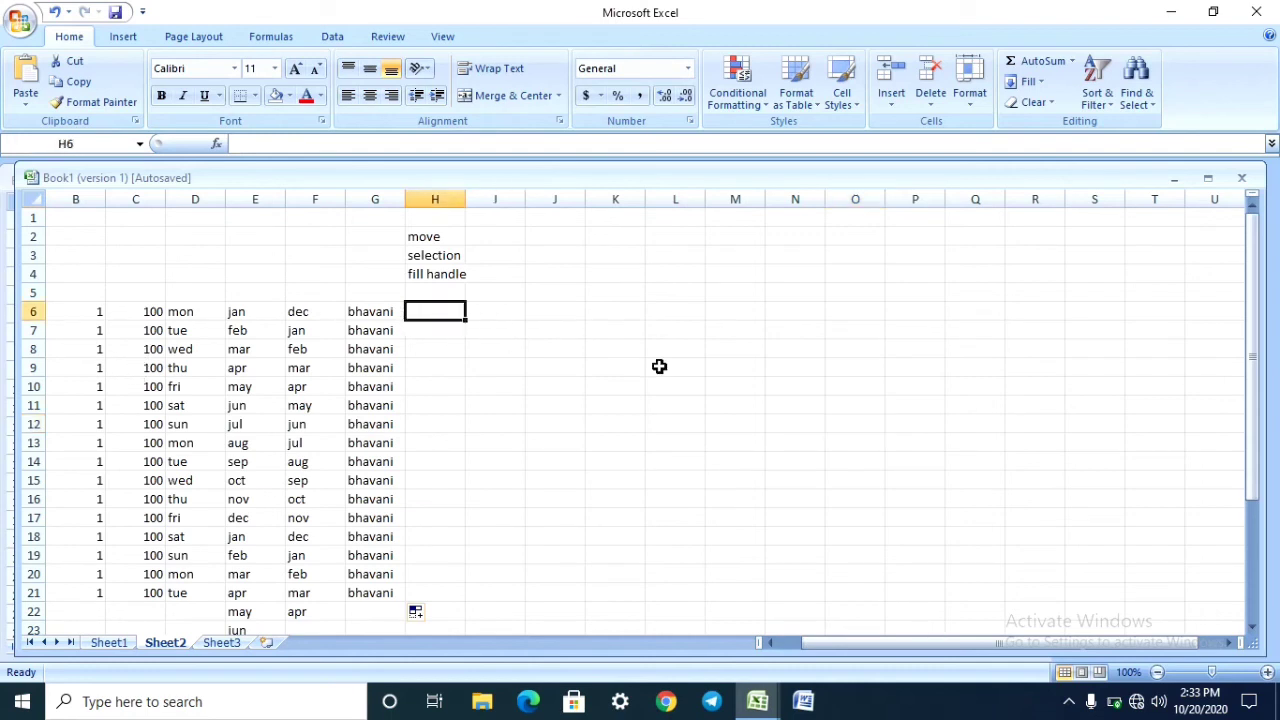
pyautogui.write('1')
pyautogui.press('Return')
pyautogui.write('2')
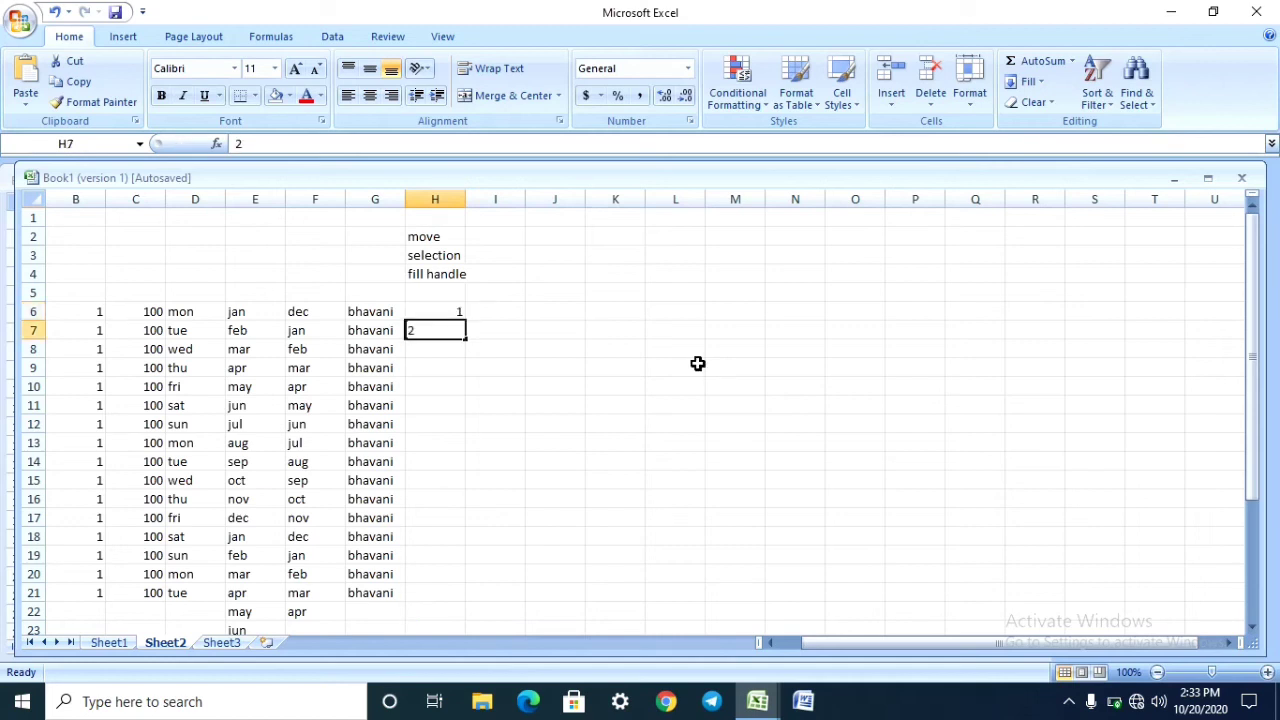
pyautogui.press('Return')
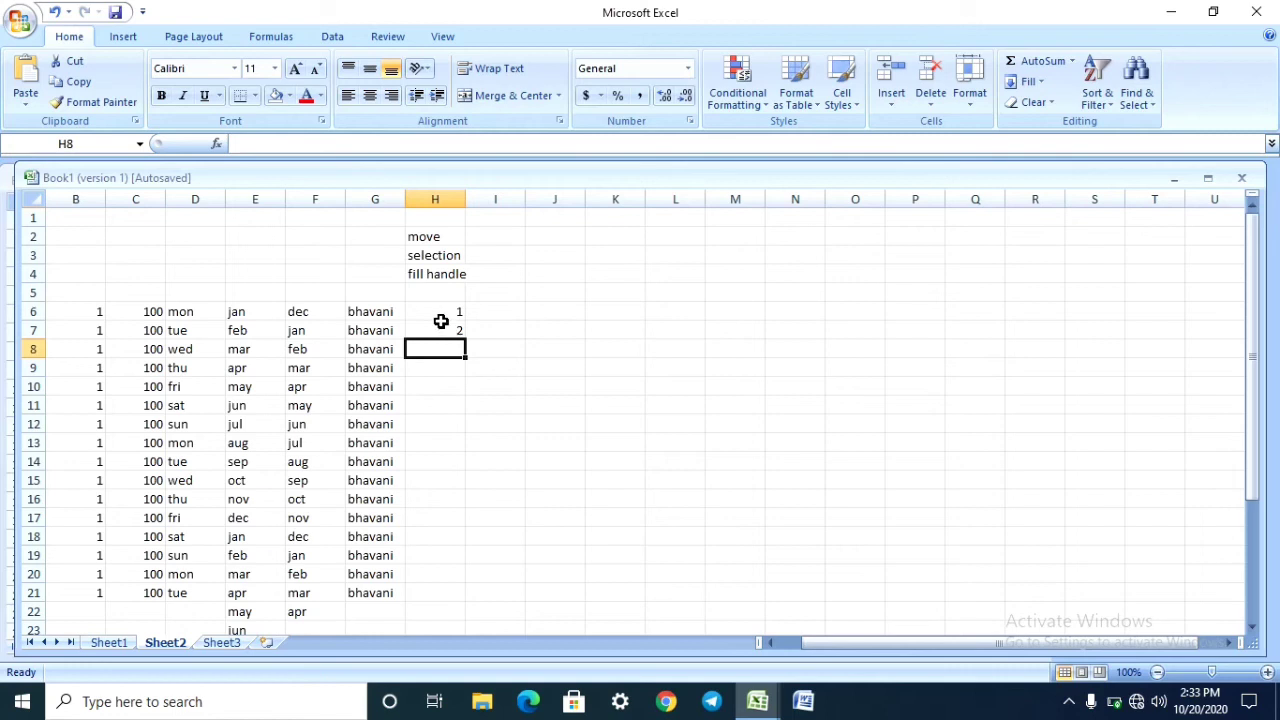
pyautogui.moveTo(437, 314); pyautogui.dragTo(437, 345)
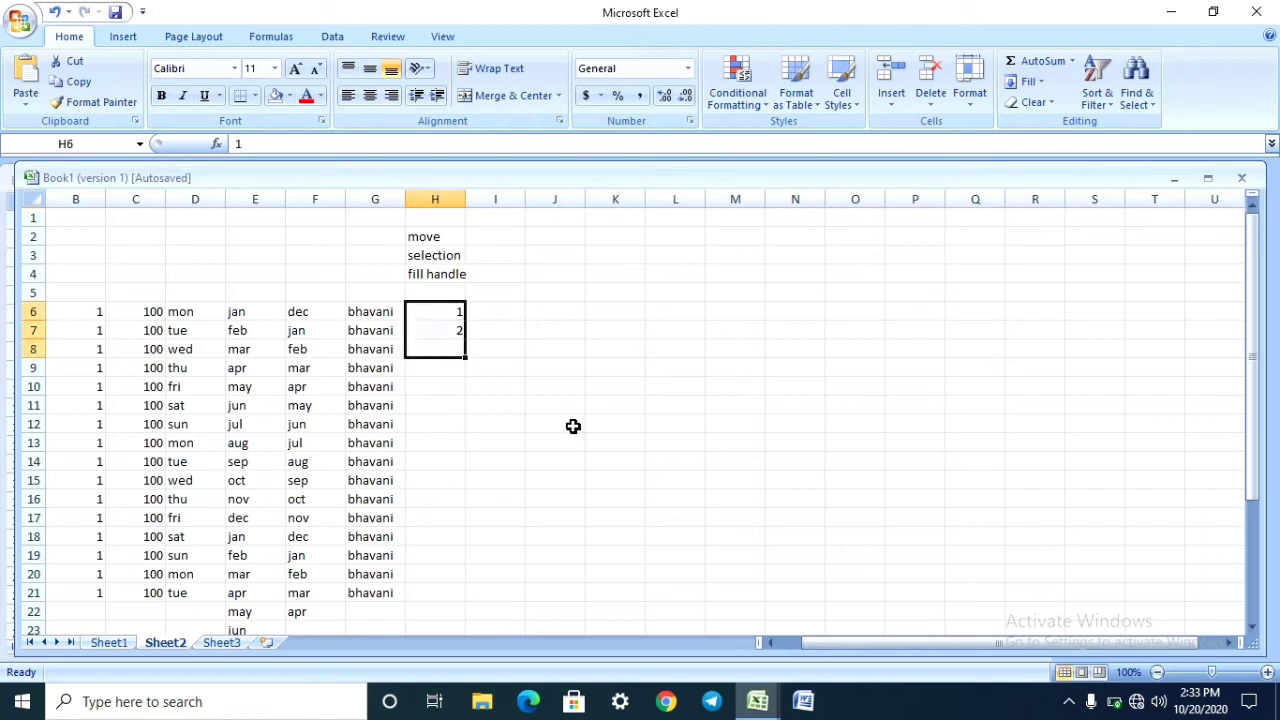
pyautogui.click(580, 349)
pyautogui.moveTo(457, 312); pyautogui.dragTo(458, 332)
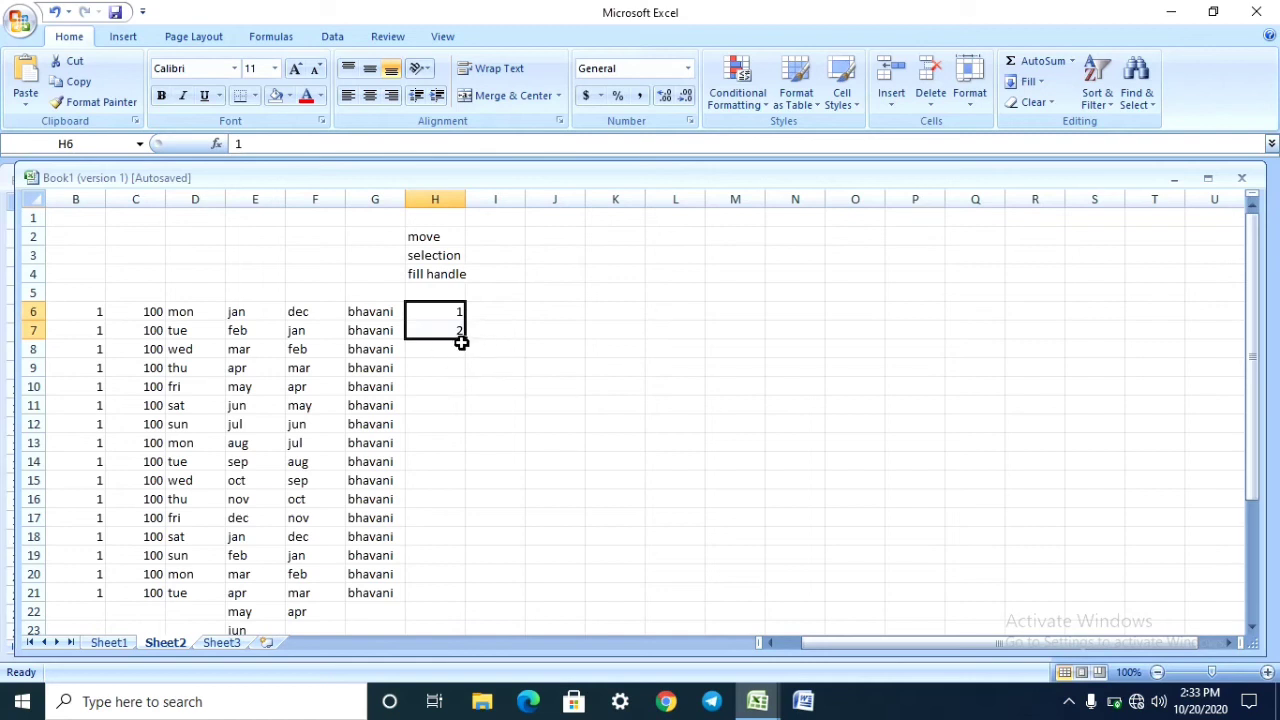
pyautogui.moveTo(467, 344)
pyautogui.mouseDown()
pyautogui.moveTo(466, 671)
pyautogui.moveTo(466, 660)
pyautogui.mouseUp()
pyautogui.click(703, 480)
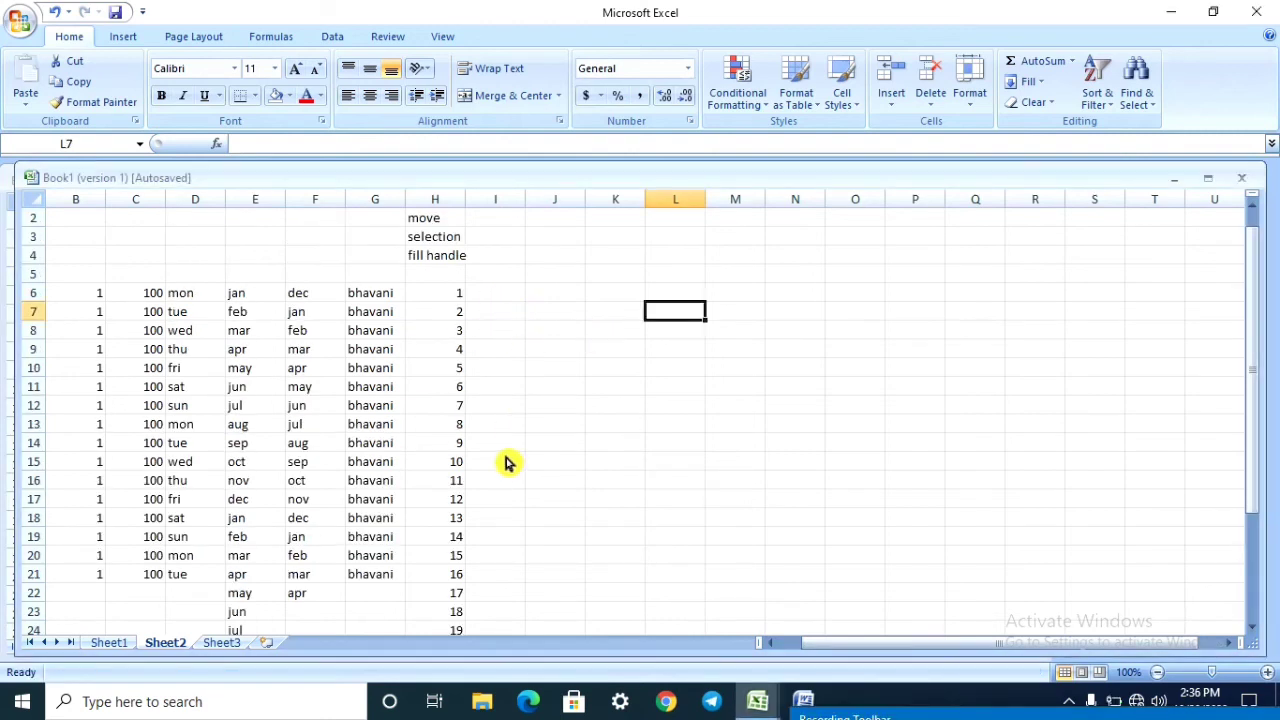
# Enter 3 and 5 in J6:J7 and extend the odd series to 39 in J24.
pyautogui.click(558, 296)
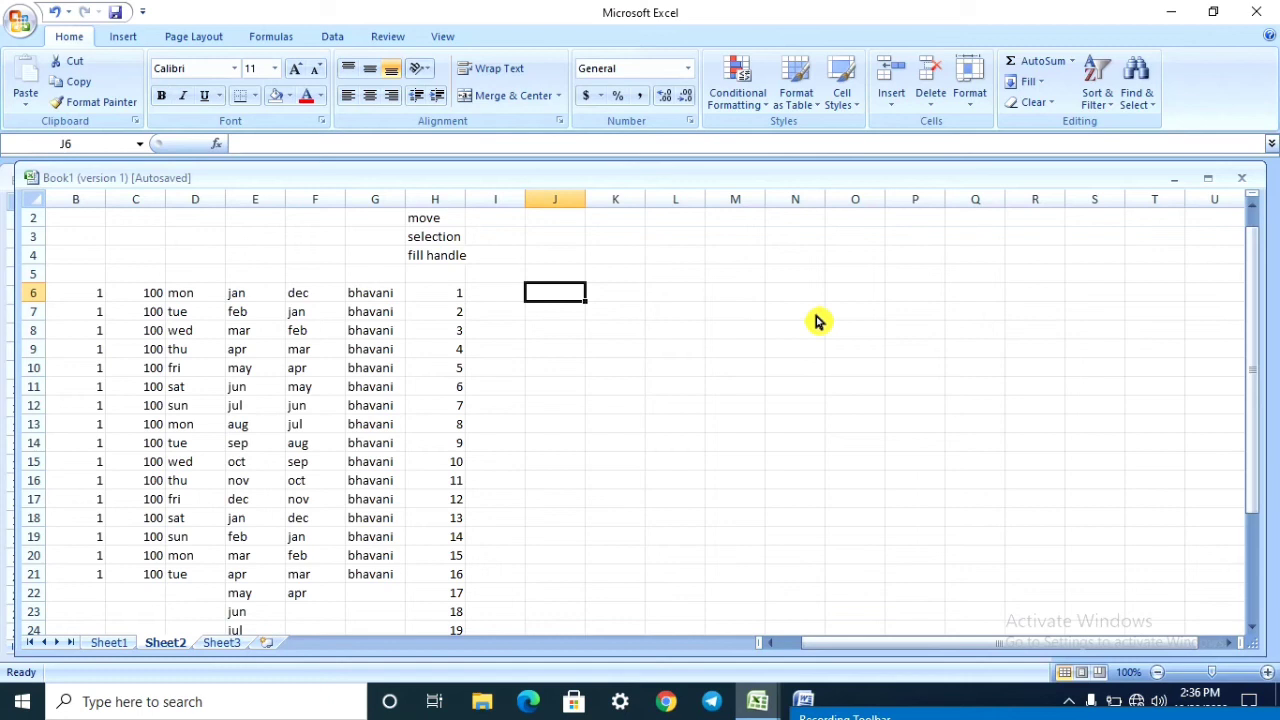
pyautogui.write('3')
pyautogui.press('Return')
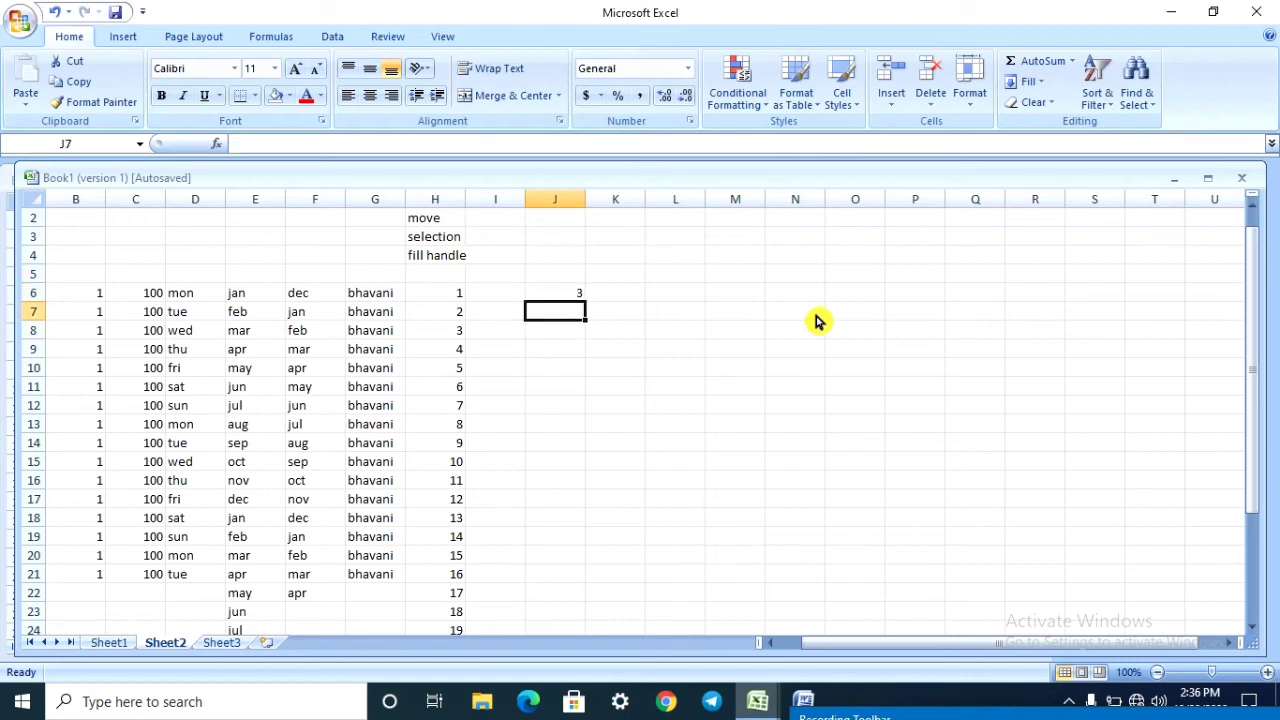
pyautogui.write('3')
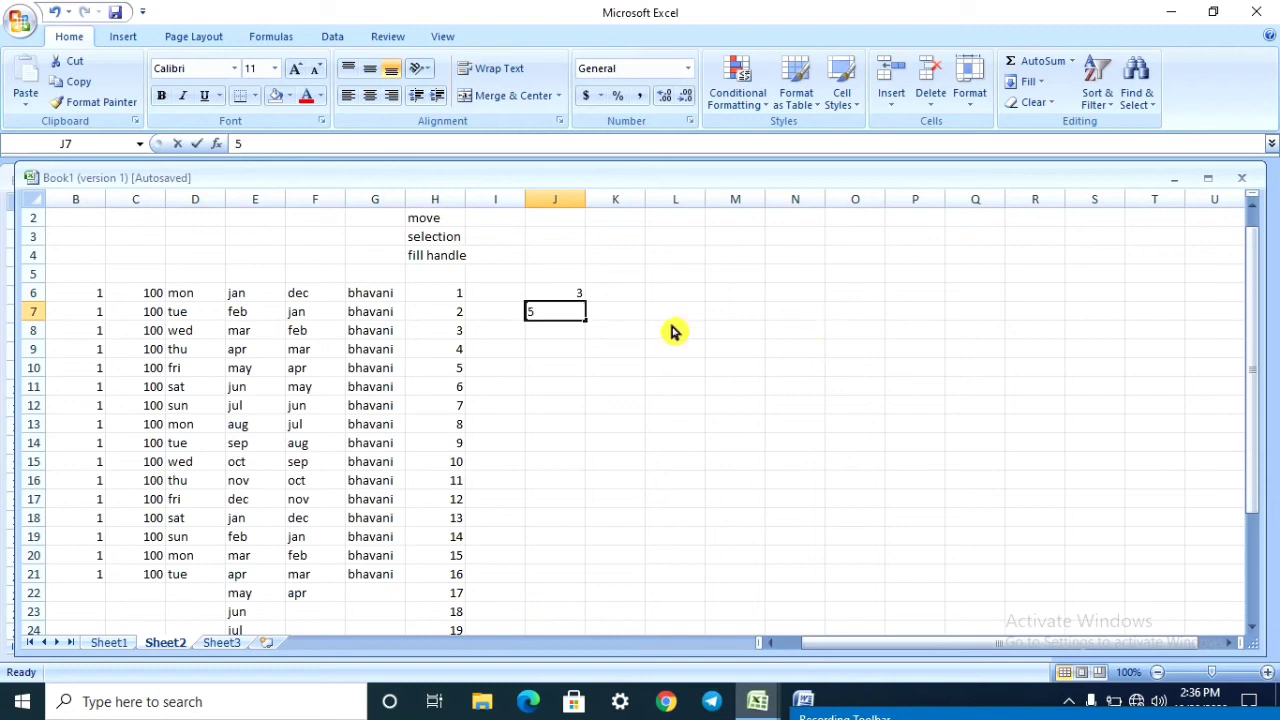
pyautogui.click(750, 404)
pyautogui.moveTo(566, 296)
pyautogui.mouseDown()
pyautogui.moveTo(589, 325)
pyautogui.moveTo(592, 630)
pyautogui.mouseUp()
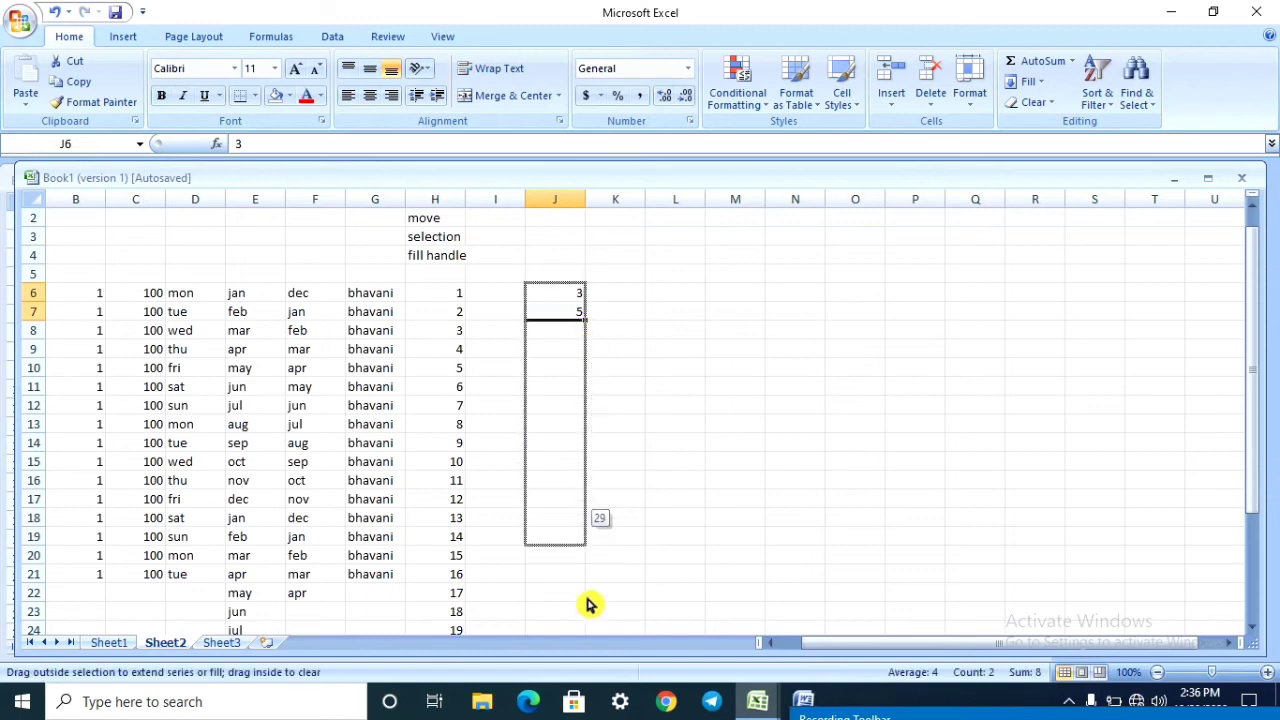
pyautogui.click(792, 427)
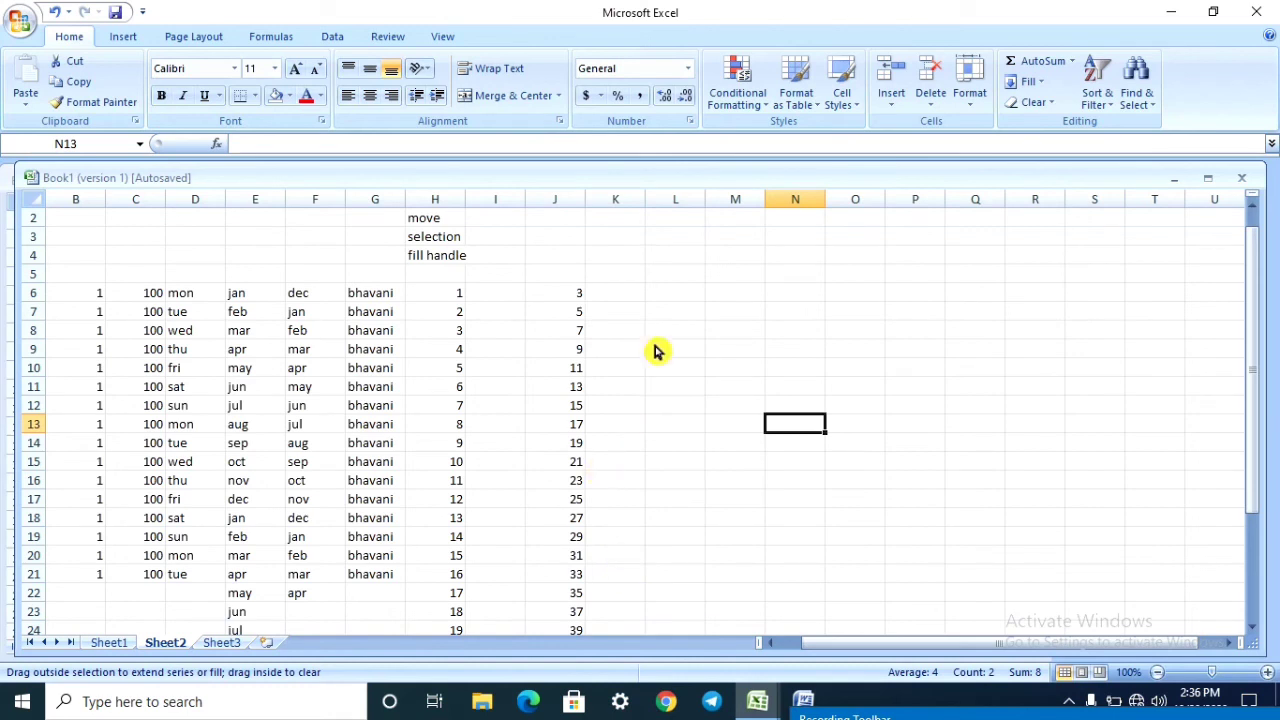
# Enter 2 and 4 in L6:L7 and fill the even series to 36 in L23.
pyautogui.click(656, 294)
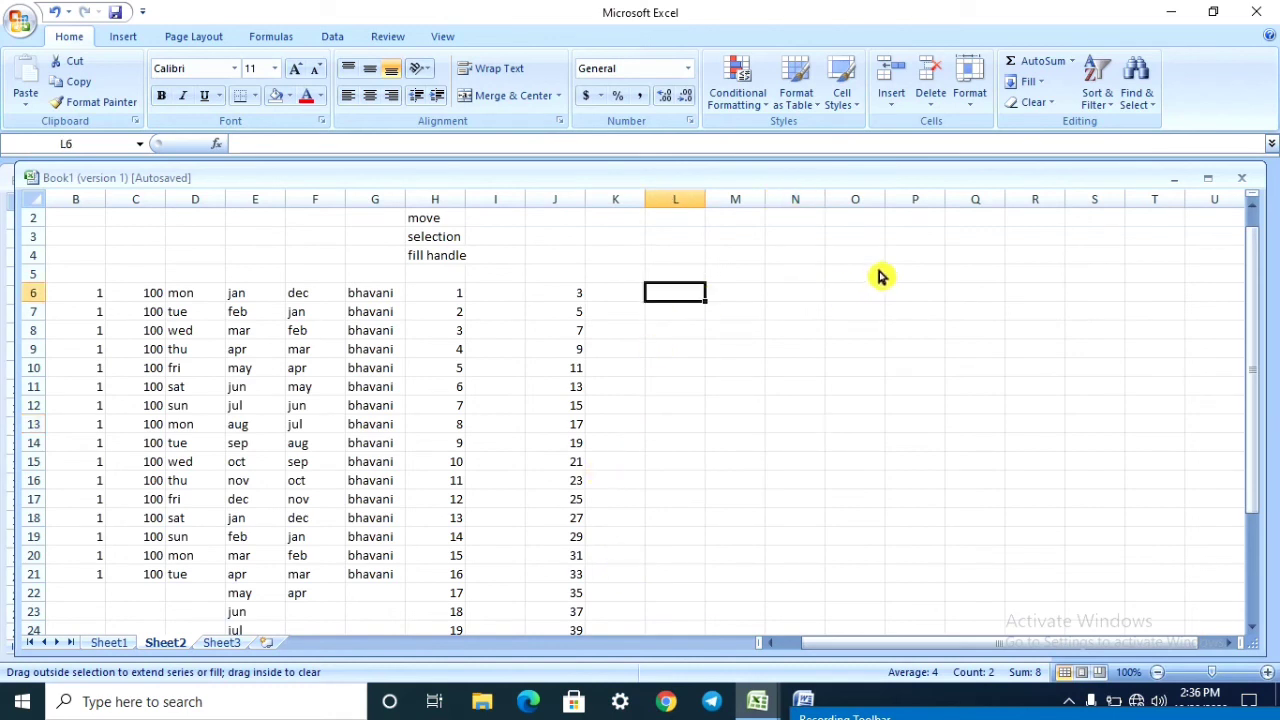
pyautogui.write('2')
pyautogui.press('Return')
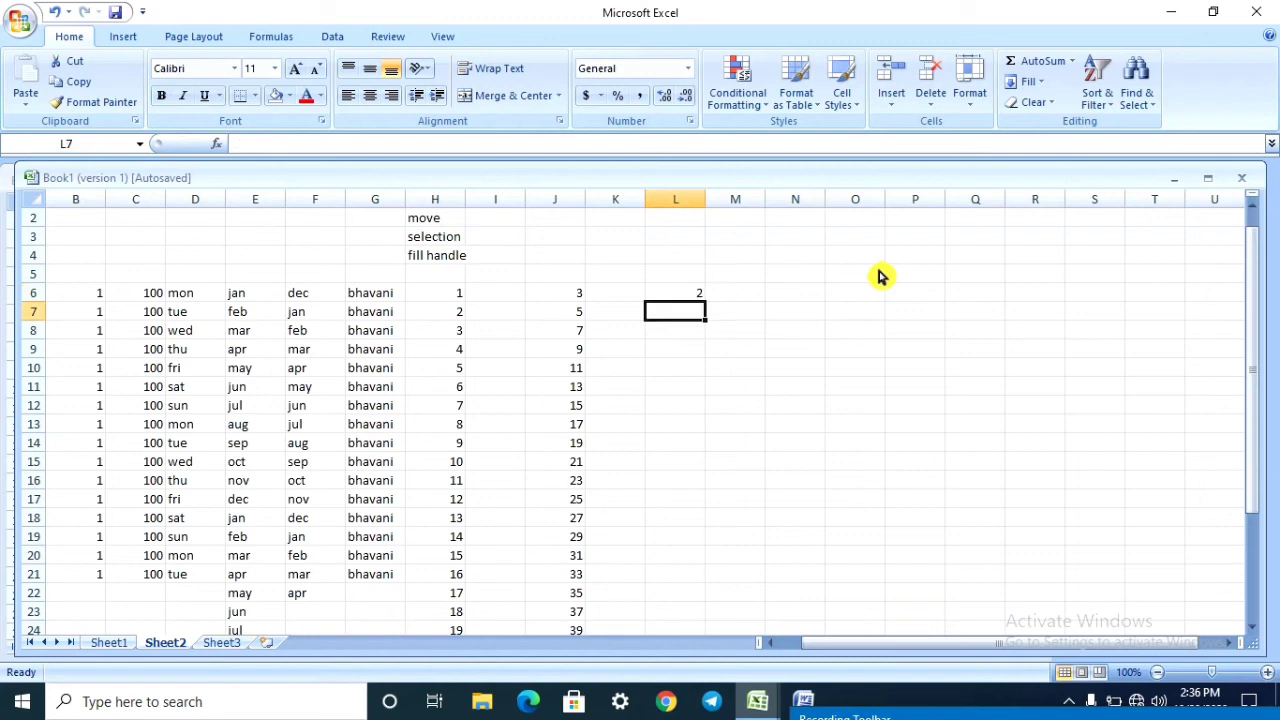
pyautogui.write('4')
pyautogui.press('Return')
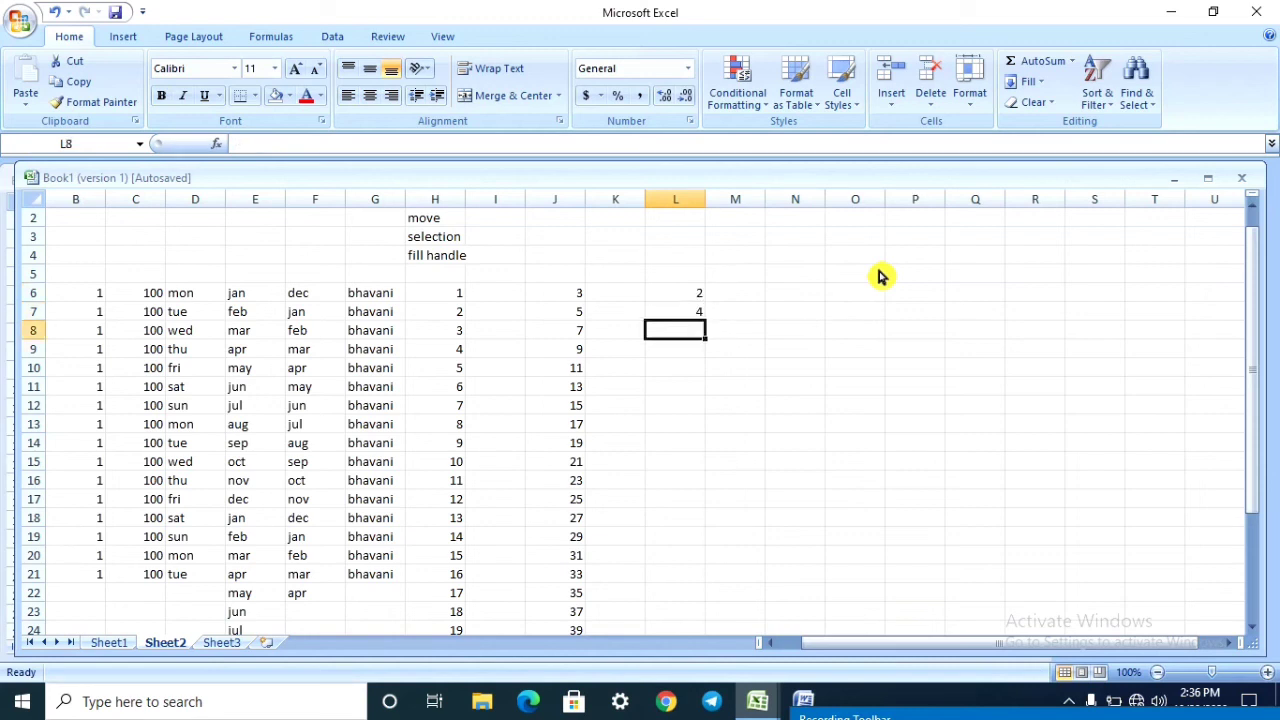
pyautogui.click(686, 314)
pyautogui.press('Delete')
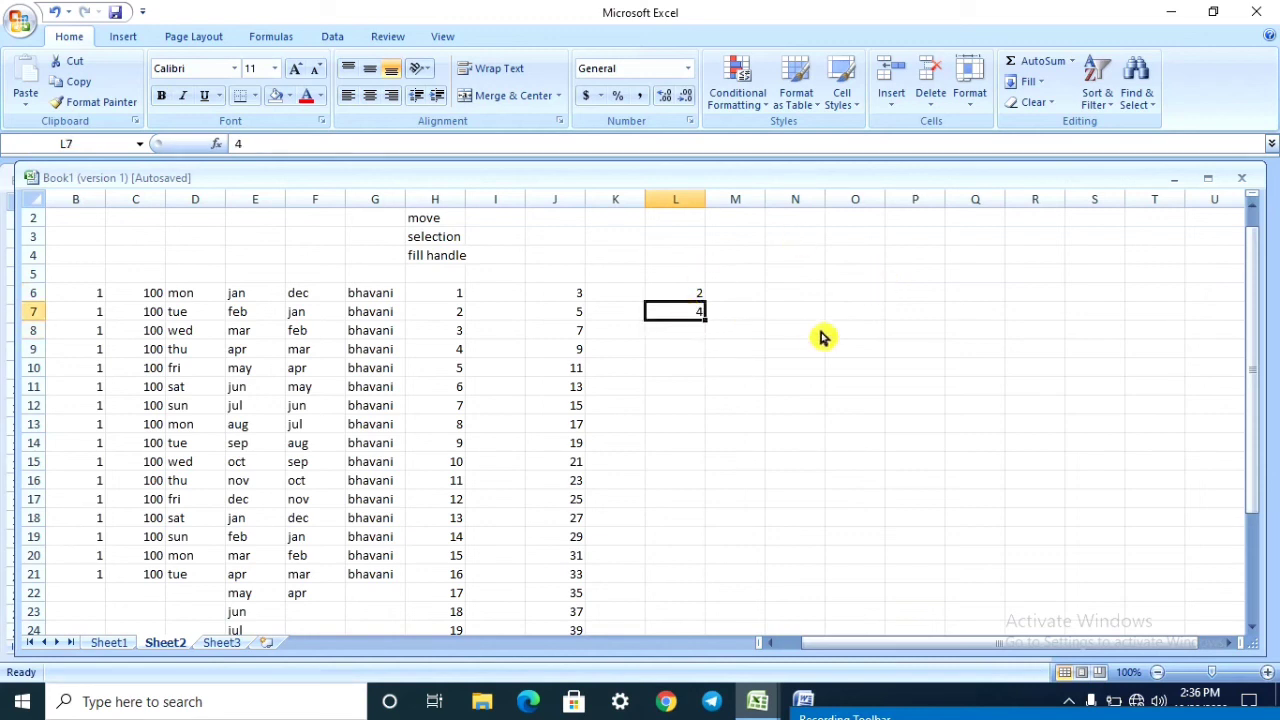
pyautogui.click(818, 335)
pyautogui.click(694, 300)
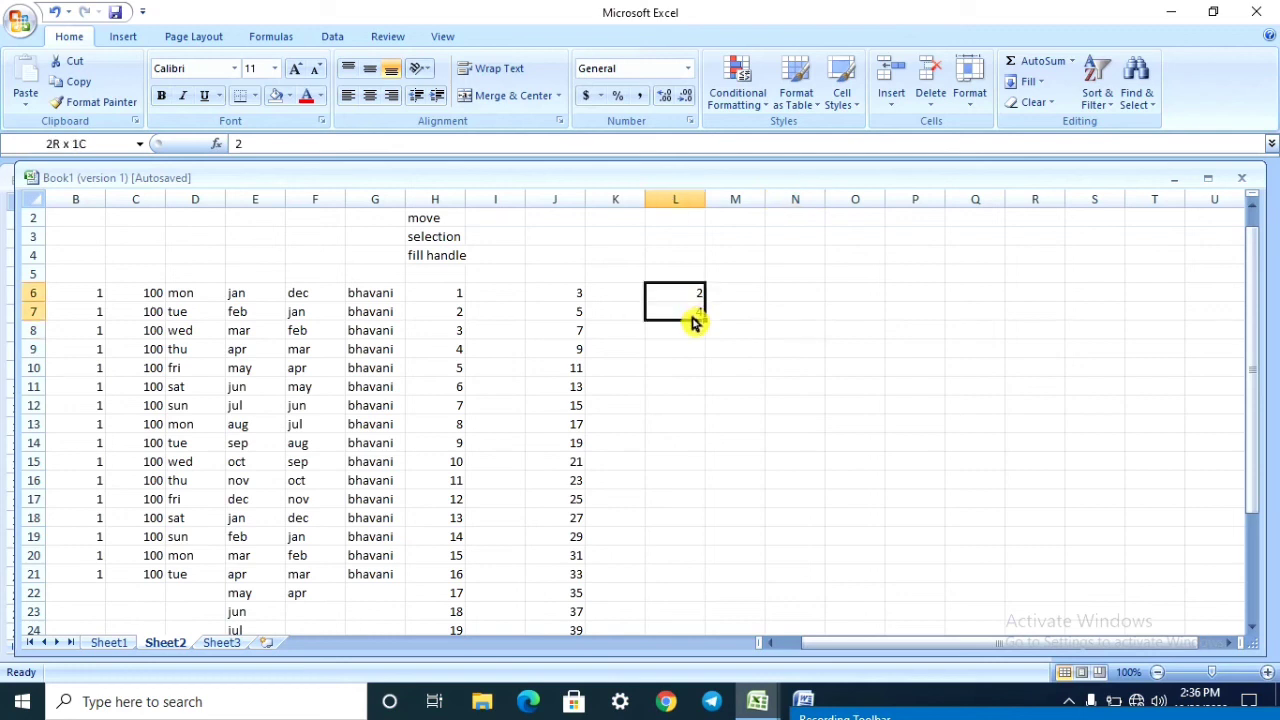
pyautogui.hotkey('ctrl', 'z')
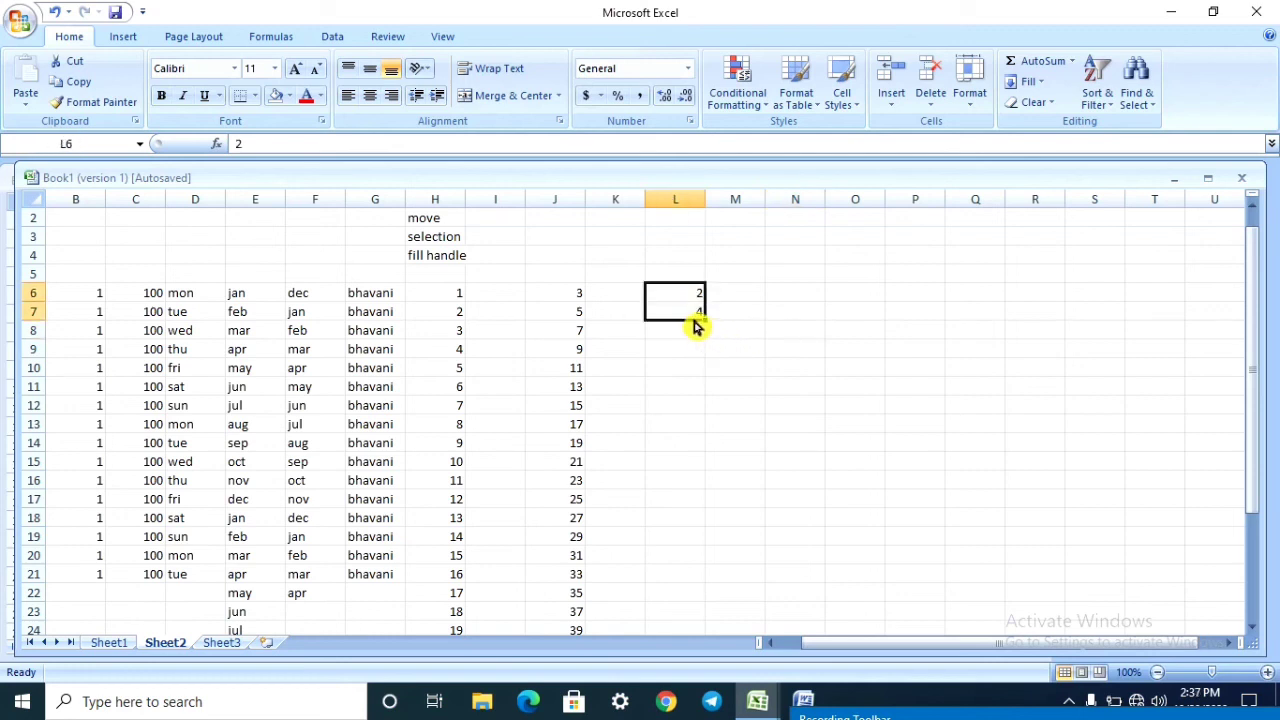
pyautogui.moveTo(704, 321); pyautogui.dragTo(763, 626)
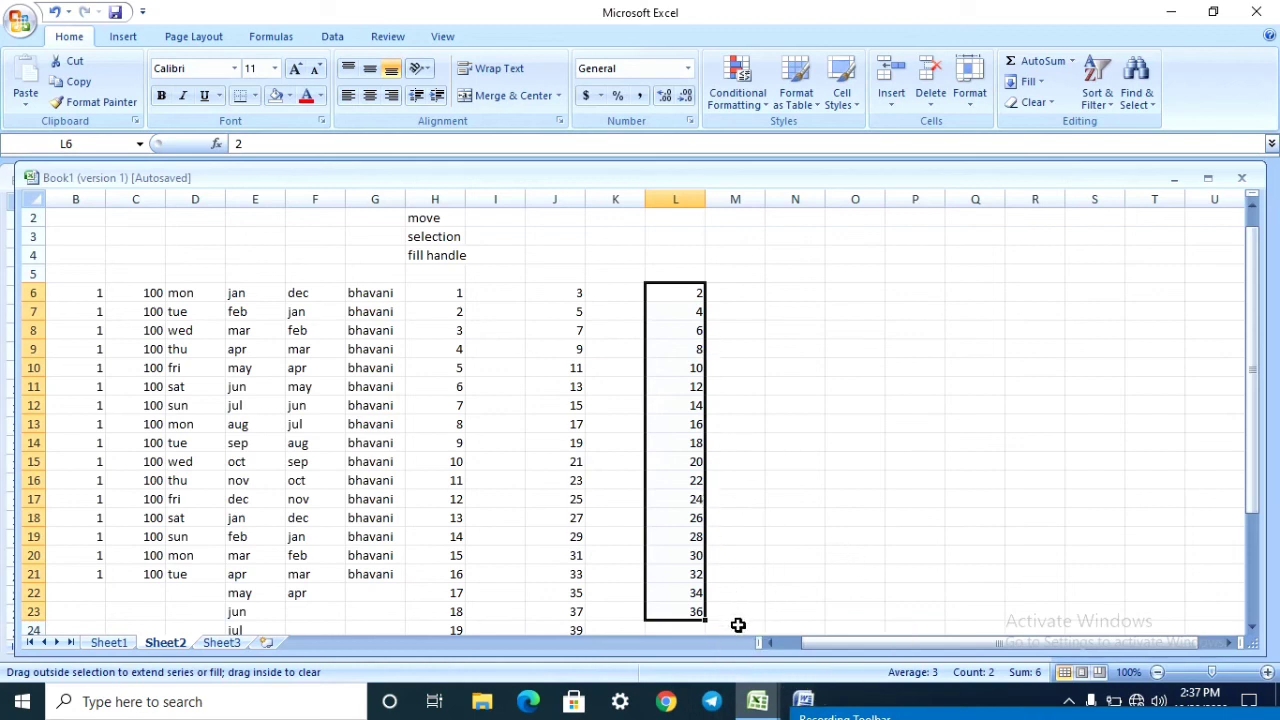
# Enter two names in N6 and N7 and repeat them alternately down to N23.
pyautogui.click(798, 296)
pyautogui.write('bhavani')
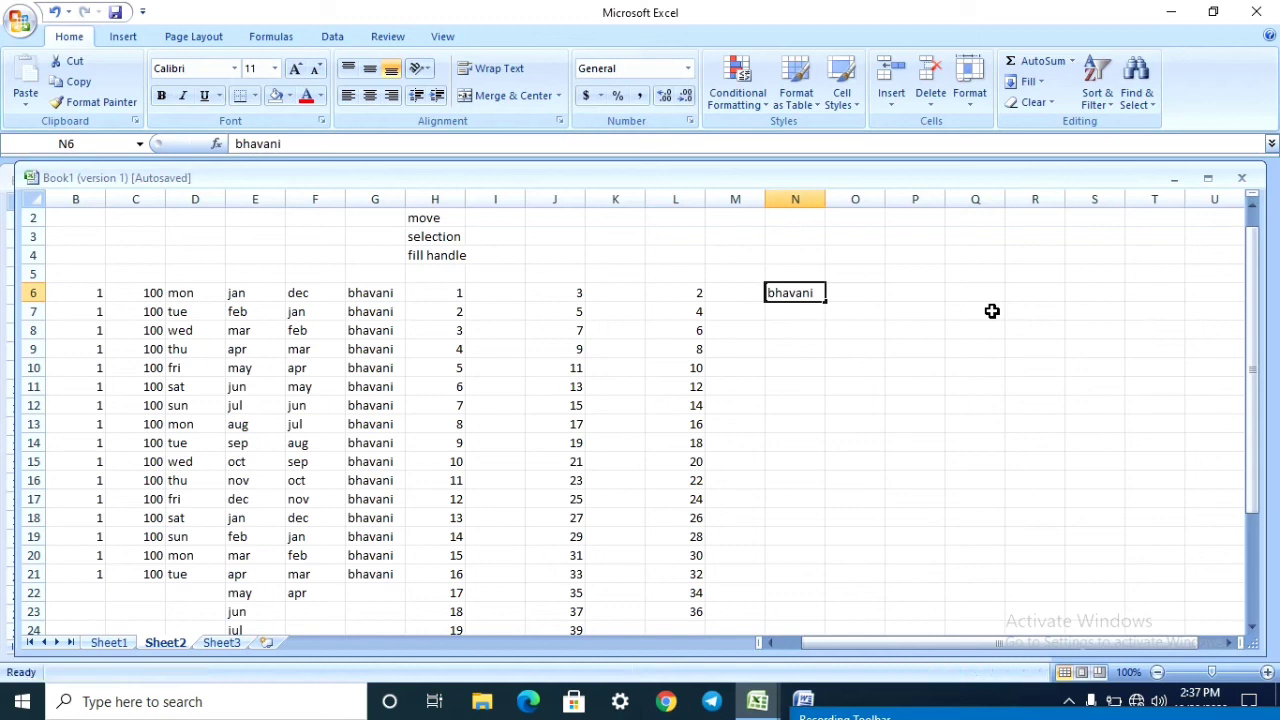
pyautogui.press('Return')
pyautogui.write('sunitha')
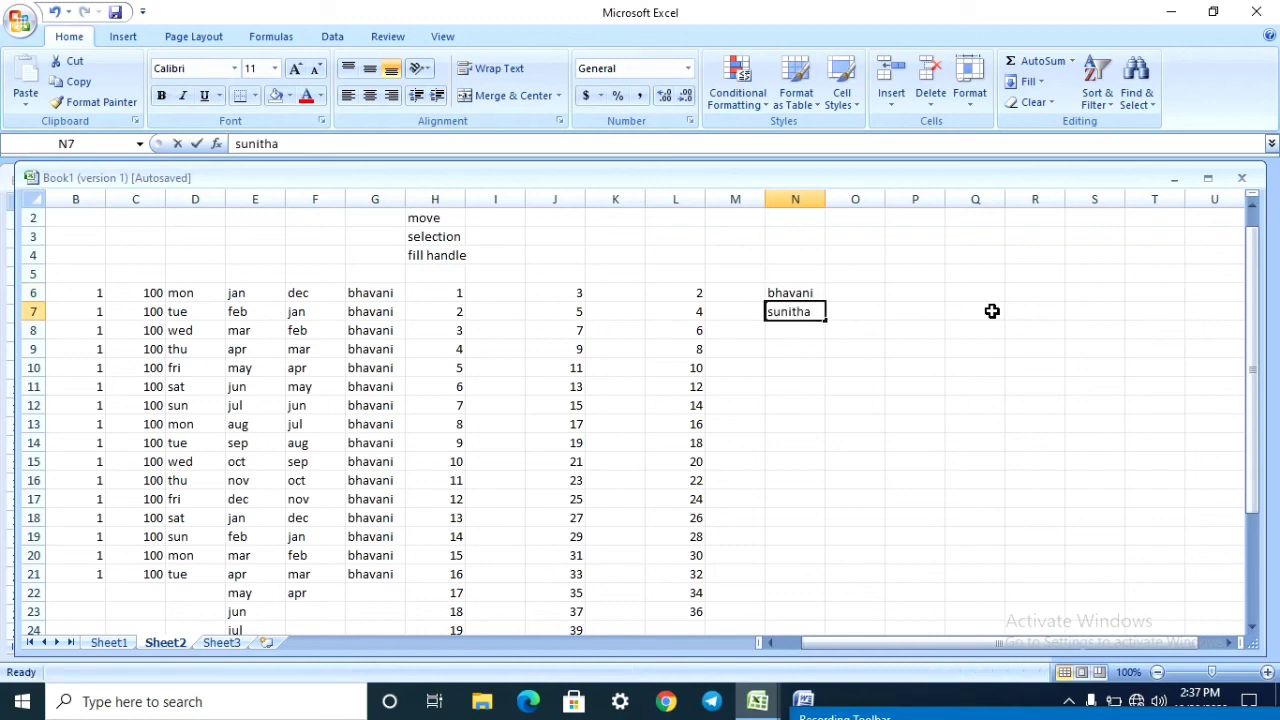
pyautogui.press('Return')
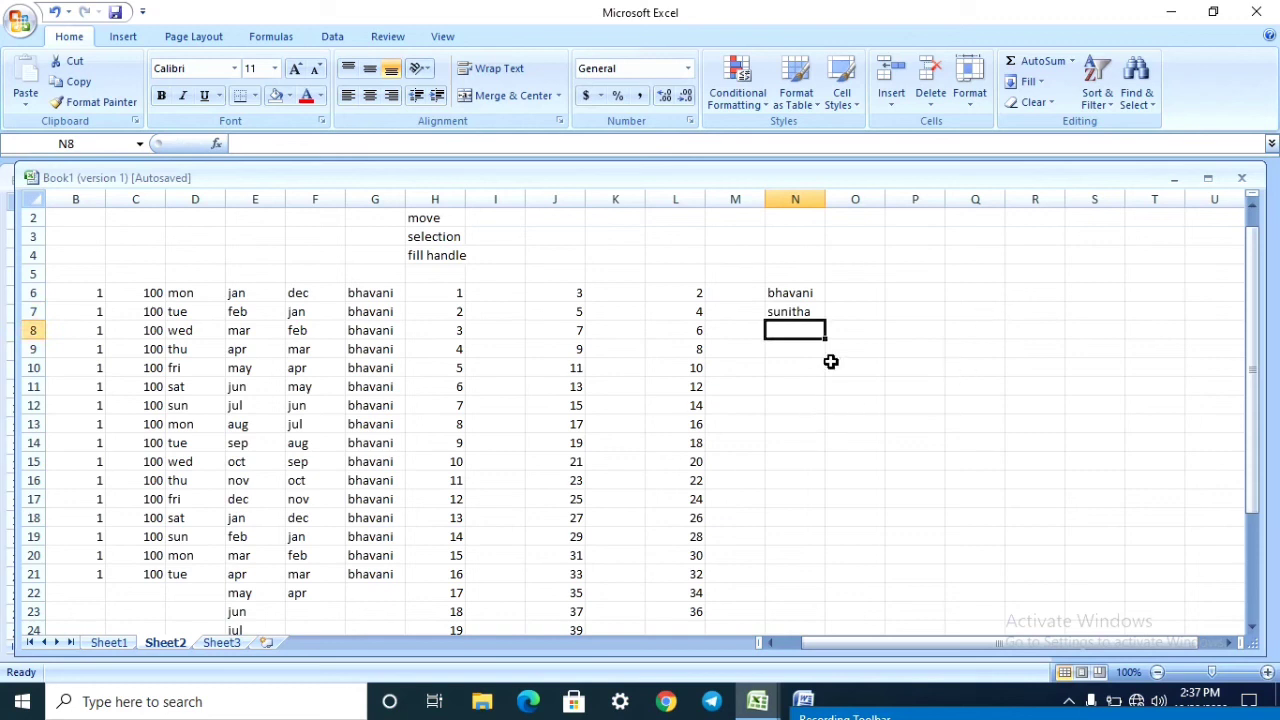
pyautogui.moveTo(806, 292)
pyautogui.mouseDown()
pyautogui.moveTo(826, 330)
pyautogui.moveTo(822, 313)
pyautogui.mouseUp()
pyautogui.click(1054, 386)
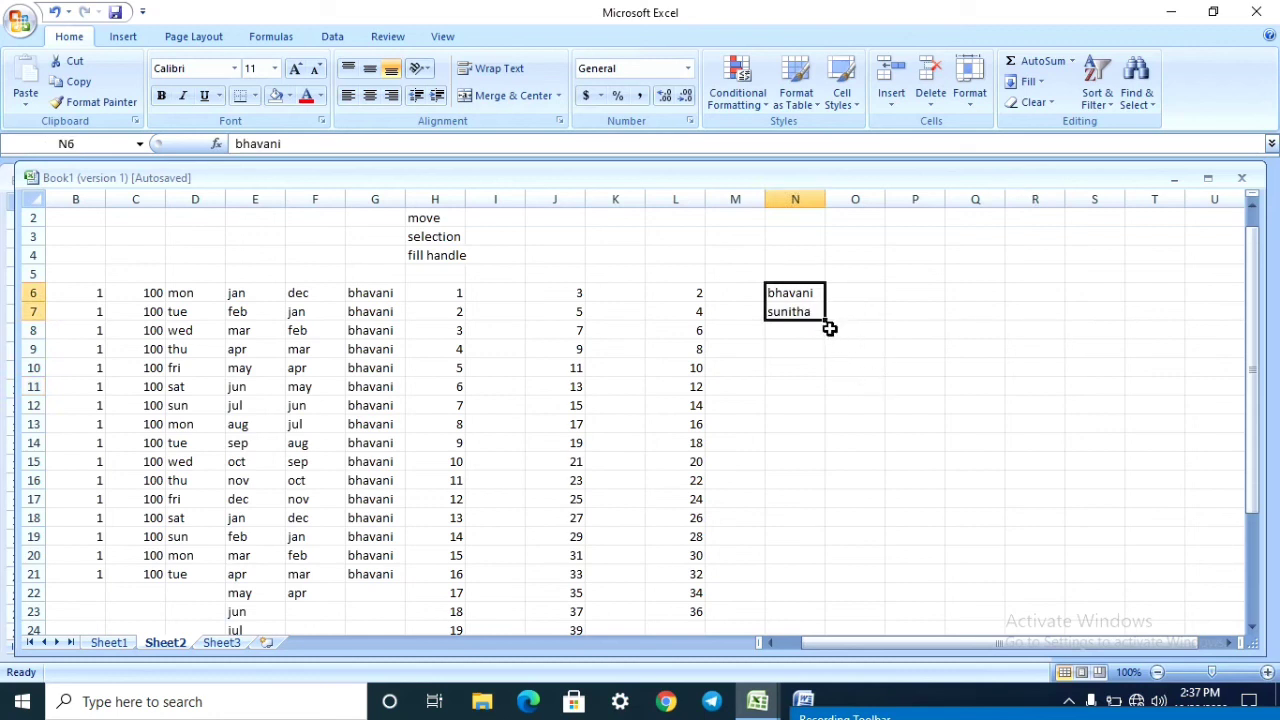
pyautogui.moveTo(822, 318); pyautogui.dragTo(860, 614)
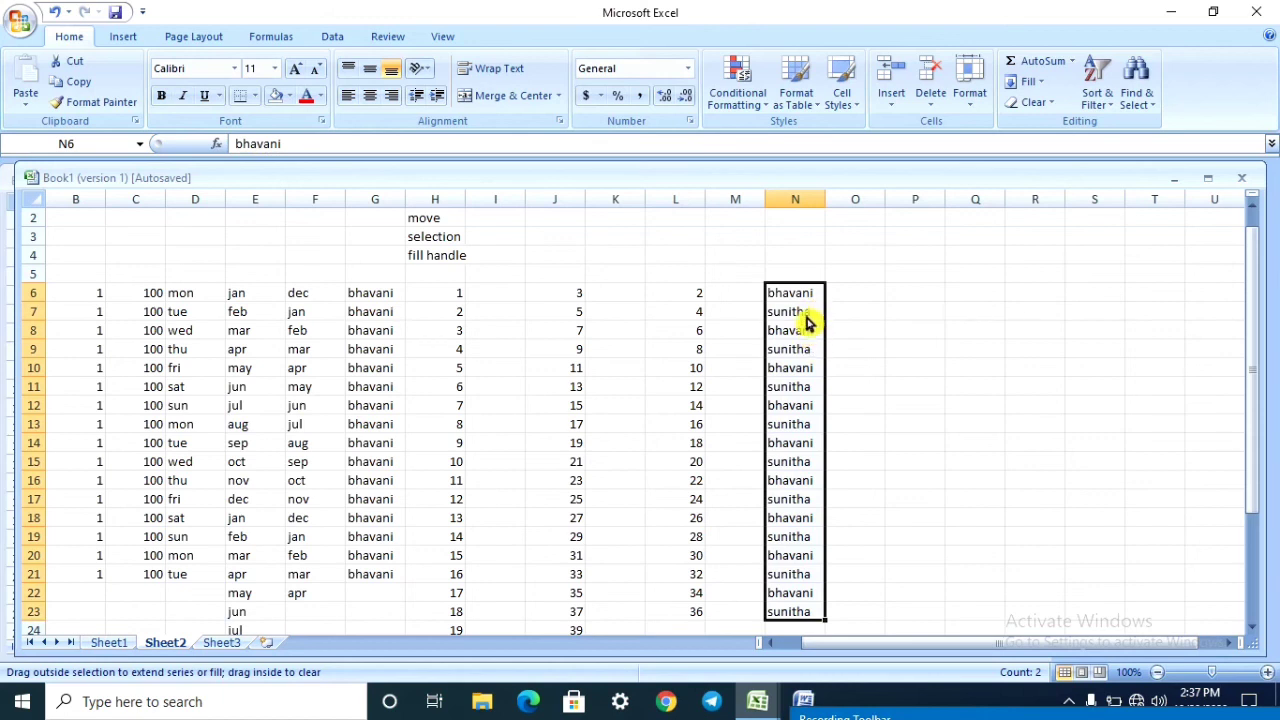
pyautogui.click(1017, 447)
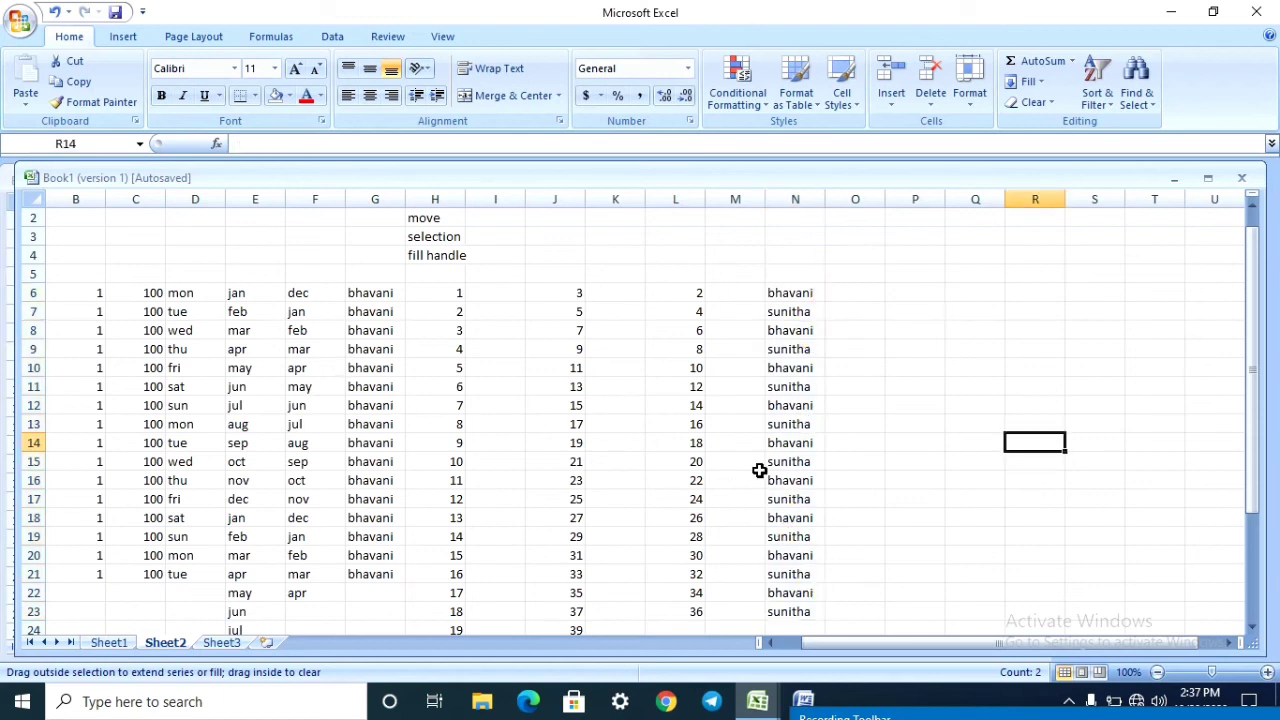